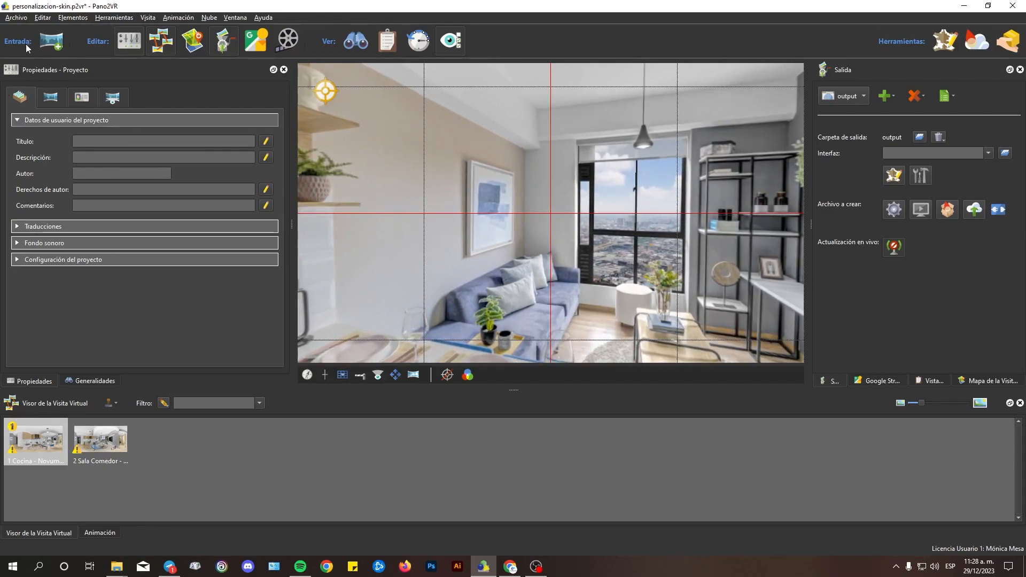
Place a tour-node hotspot in the 1 Cocina panorama, on the wall between the picture and the window, linking to 2 Sala Comedor
left_click(98, 450)
left_click(45, 447)
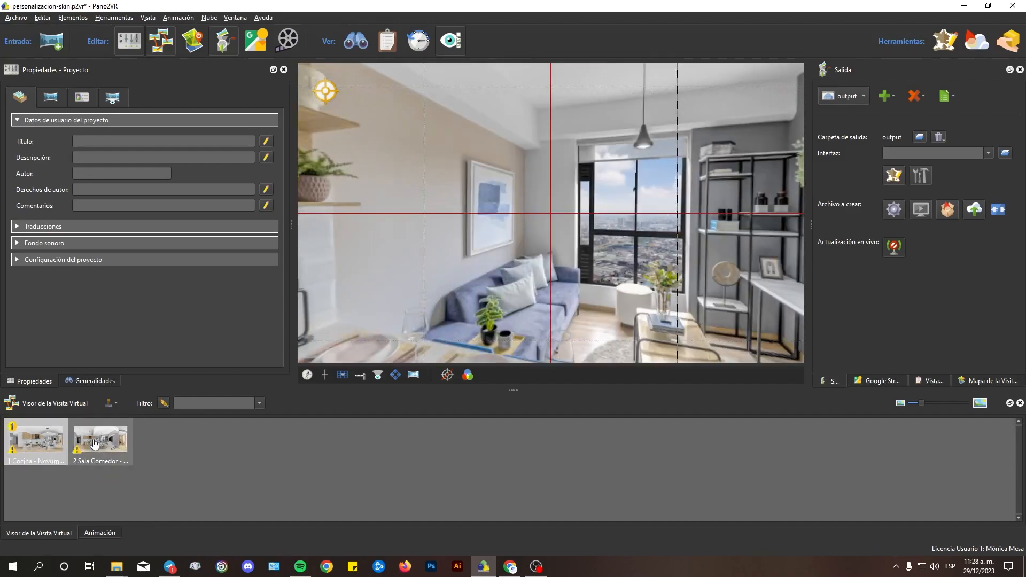
left_click_drag(608, 263, 615, 255)
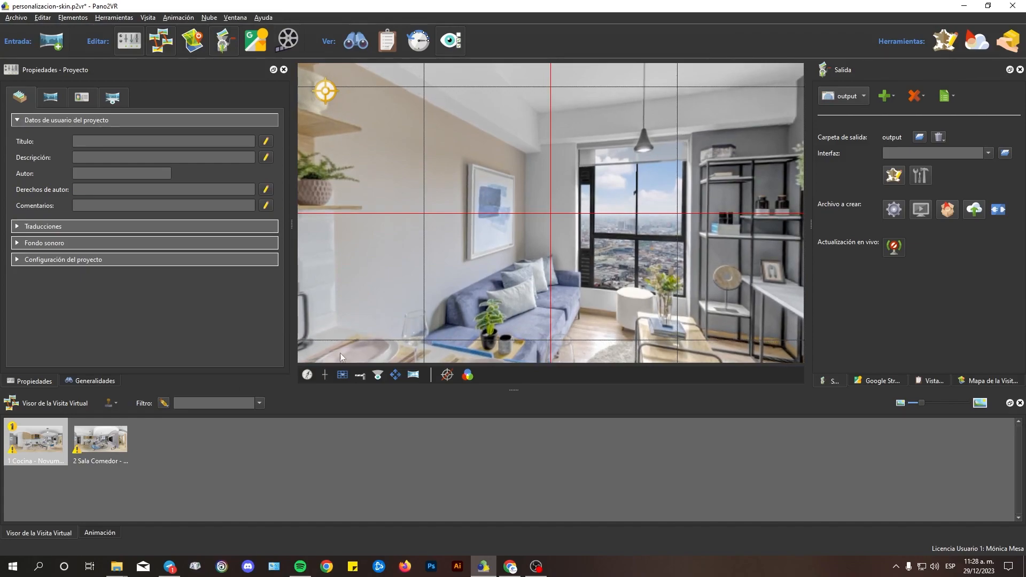
left_click(114, 450)
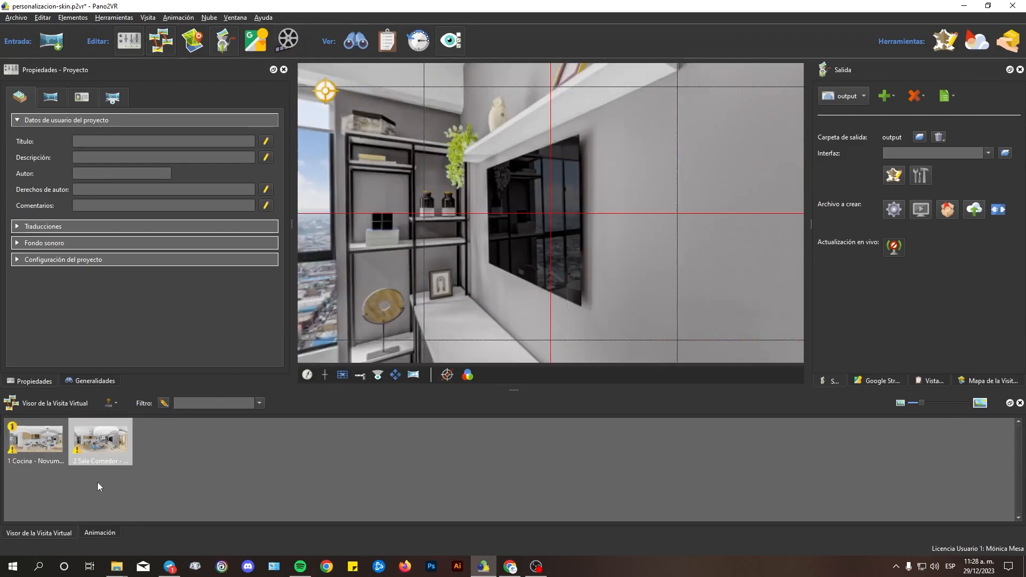
left_click(9, 445)
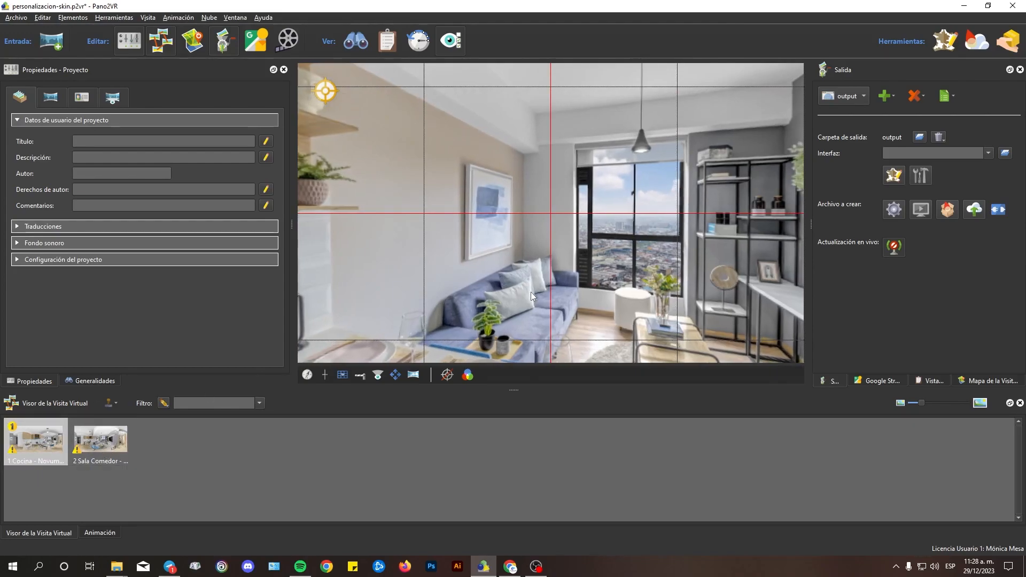
left_click_drag(101, 440, 528, 252)
mouse_move(551, 213)
left_mouse_down()
mouse_move(581, 245)
mouse_move(606, 243)
left_mouse_up()
left_click(591, 206)
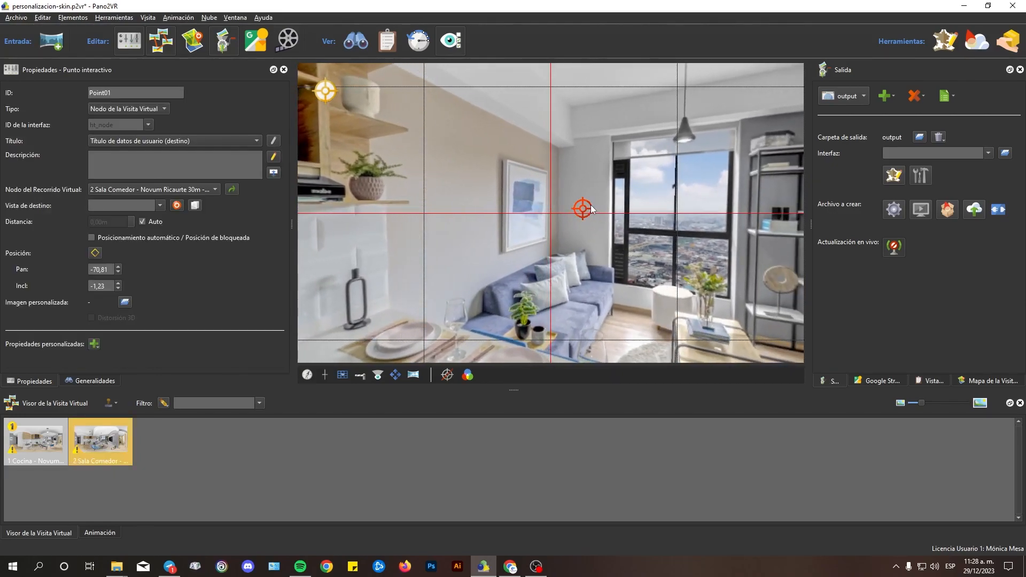
left_click_drag(625, 234, 583, 236)
left_click(561, 207)
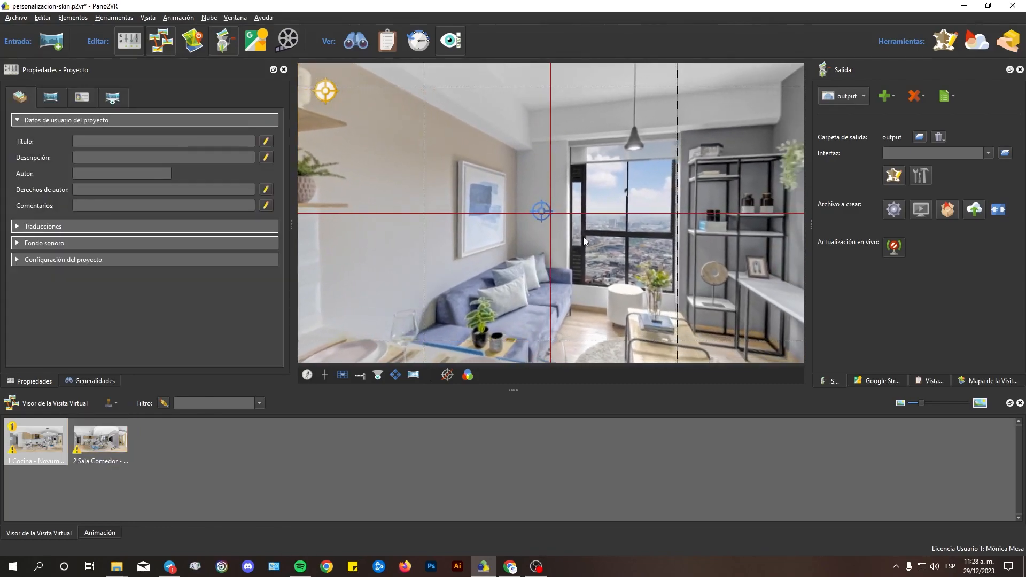
Follow the hotspot to 2 Sala Comedor and place a hotspot in its kitchen corner linking back to 1 Cocina
double_click(544, 211)
mouse_move(615, 280)
left_mouse_down()
mouse_move(576, 281)
mouse_move(588, 295)
mouse_move(602, 286)
left_mouse_up()
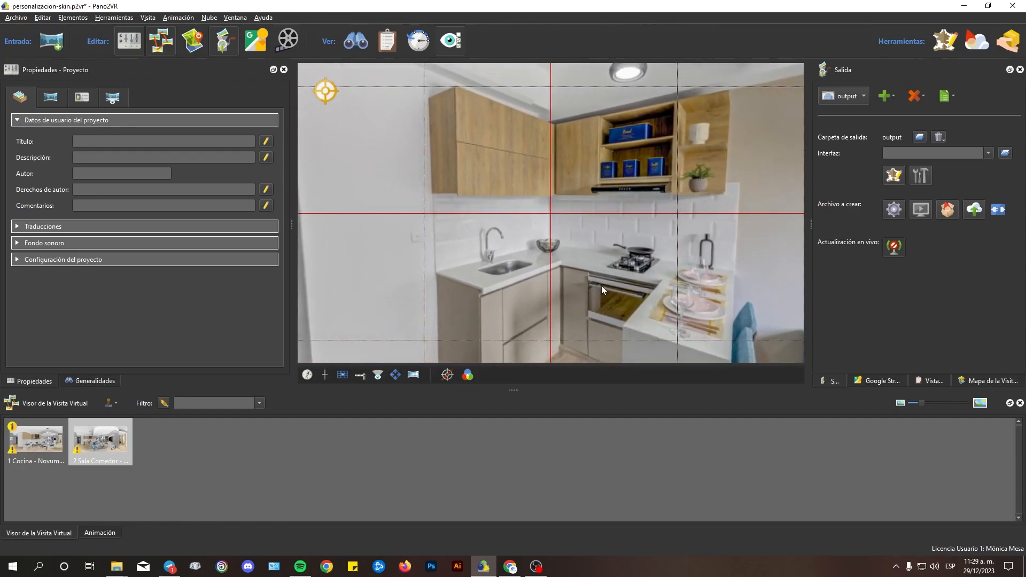
left_click_drag(36, 449, 550, 214)
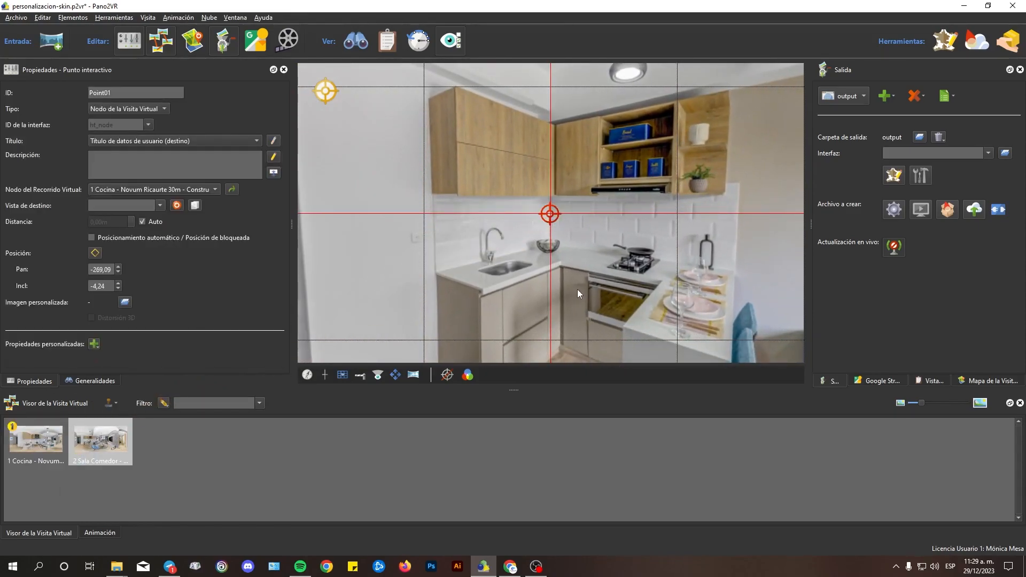
left_click_drag(577, 291, 587, 292)
left_click(536, 212)
Delete the existing output and add a new Web output with the 1 Cocina panorama open
left_click(942, 98)
left_click(946, 107)
left_click_drag(550, 265, 646, 260)
left_click(40, 450)
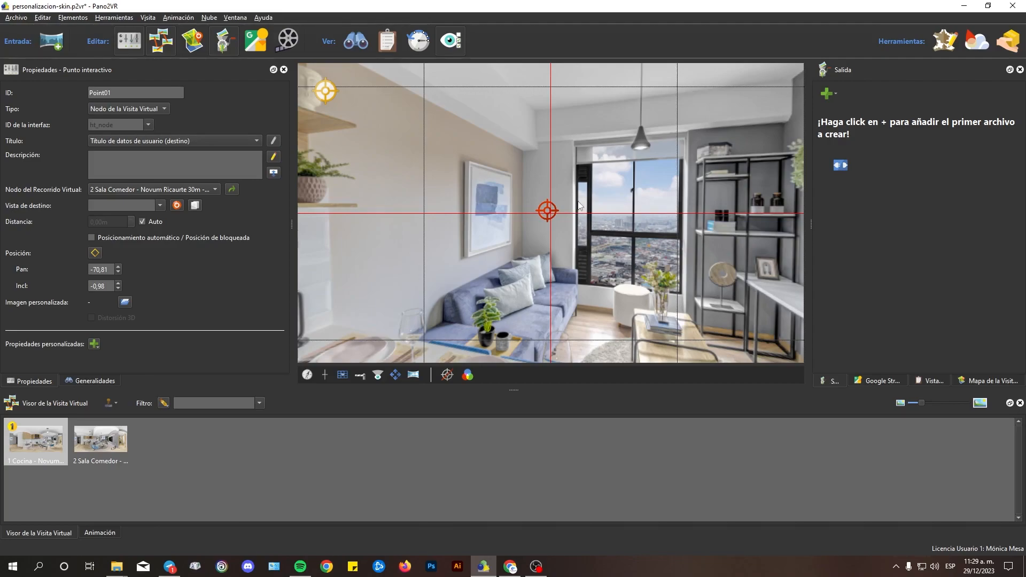
left_click_drag(604, 203, 607, 204)
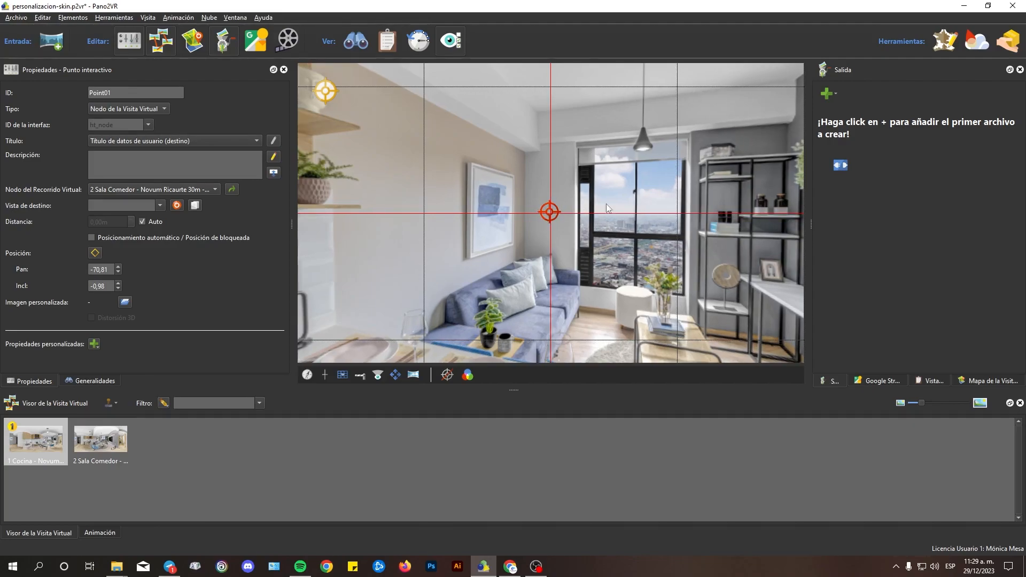
left_click(829, 94)
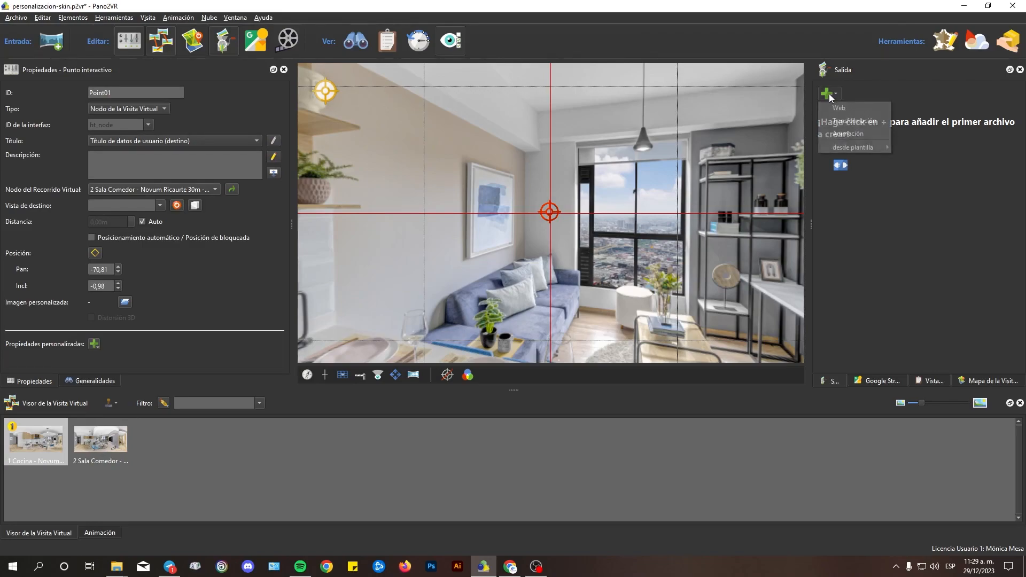
left_click(838, 108)
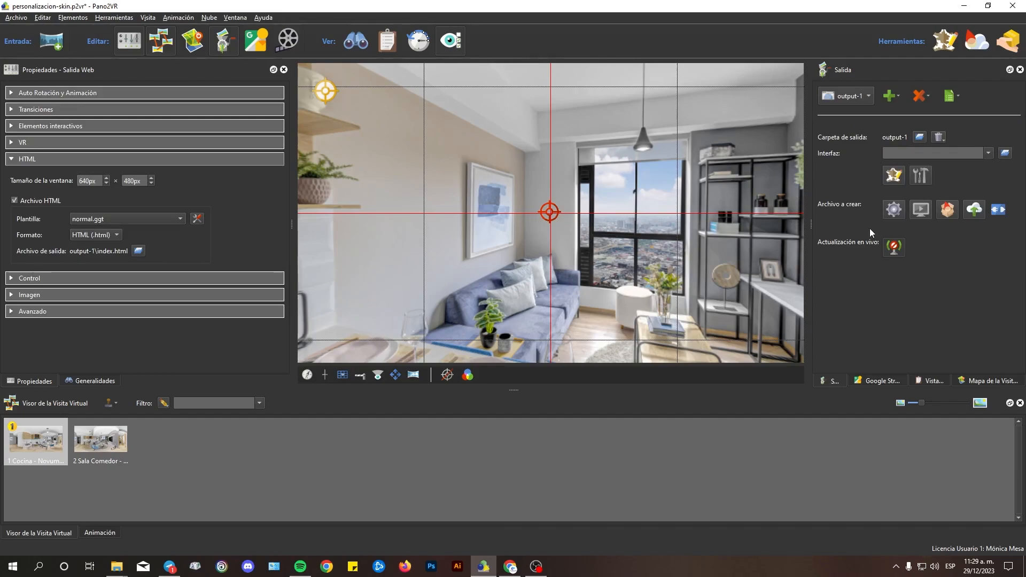
Generate the web output and test the default hotspots between both panoramas in the browser
left_click(894, 209)
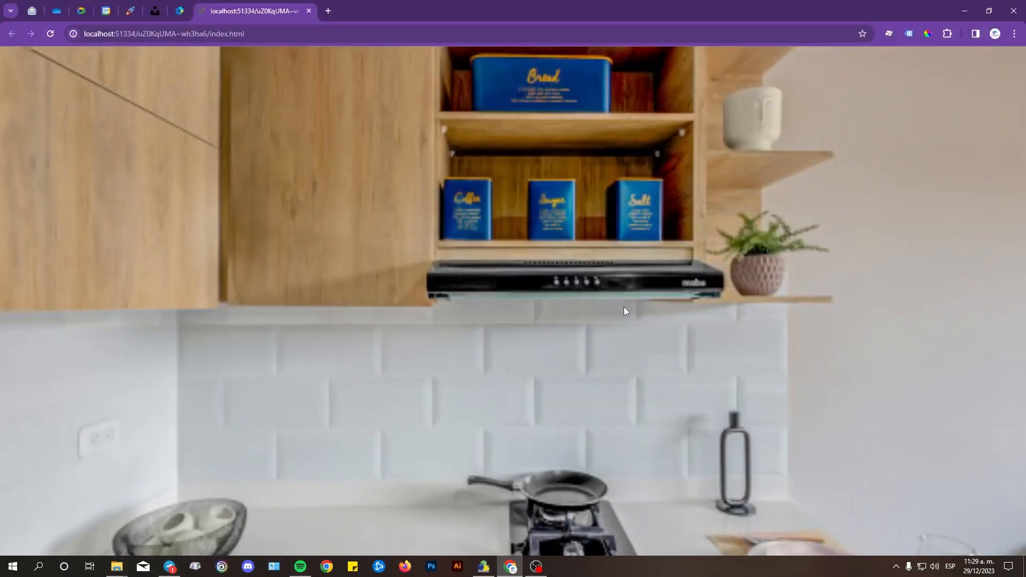
left_click_drag(623, 309, 298, 286)
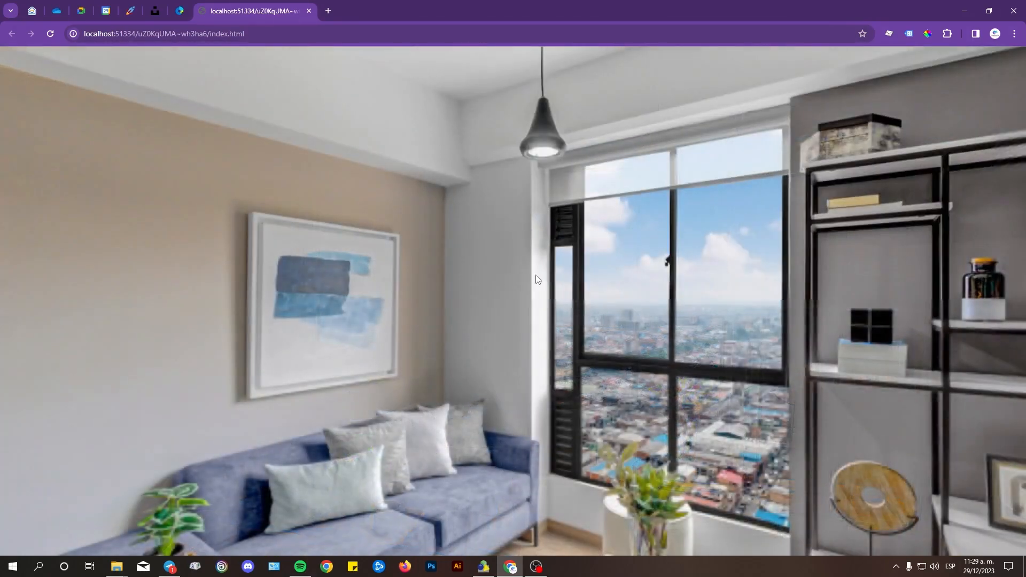
left_click_drag(535, 275, 858, 245)
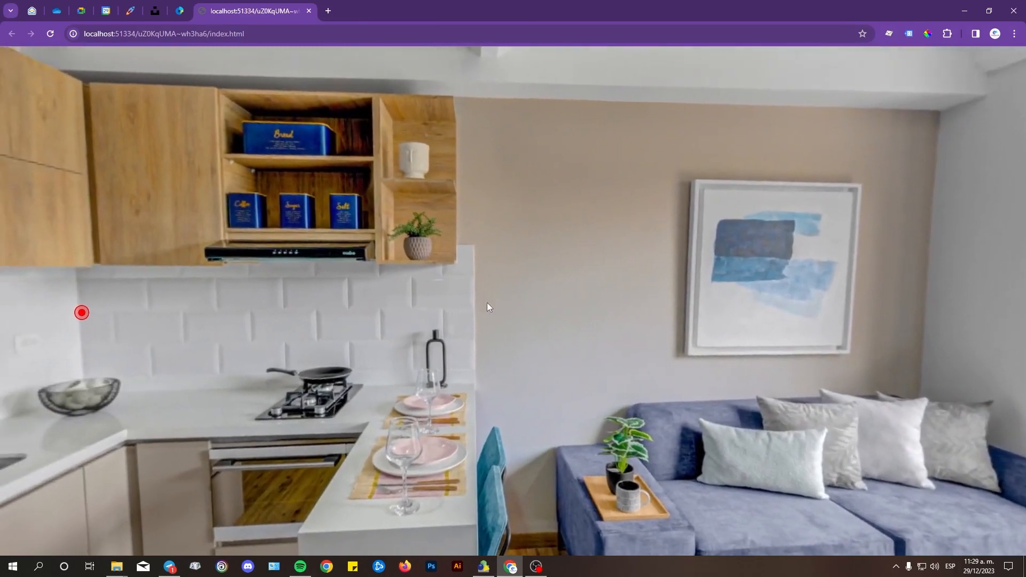
left_click_drag(486, 302, 784, 260)
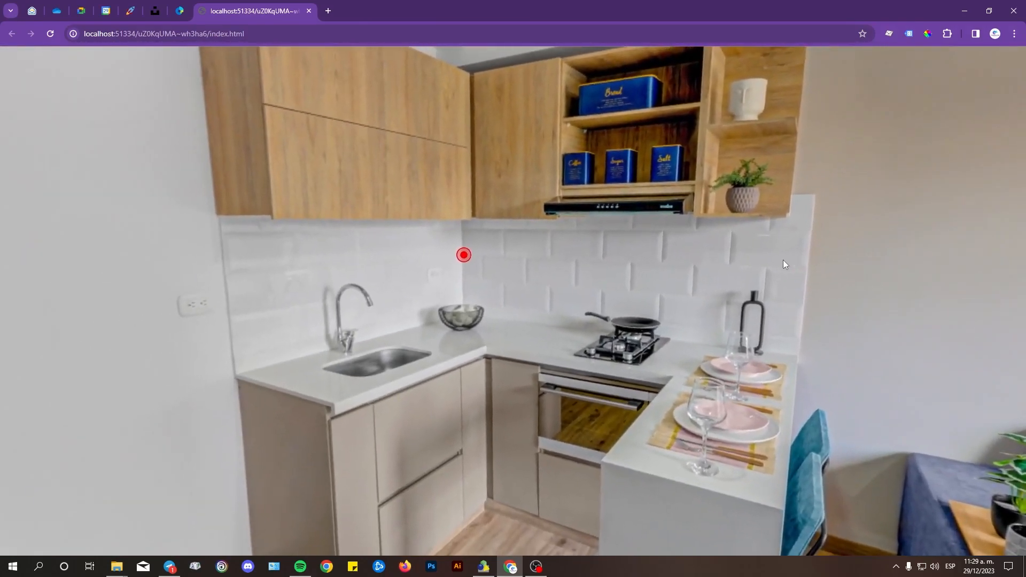
left_click(466, 255)
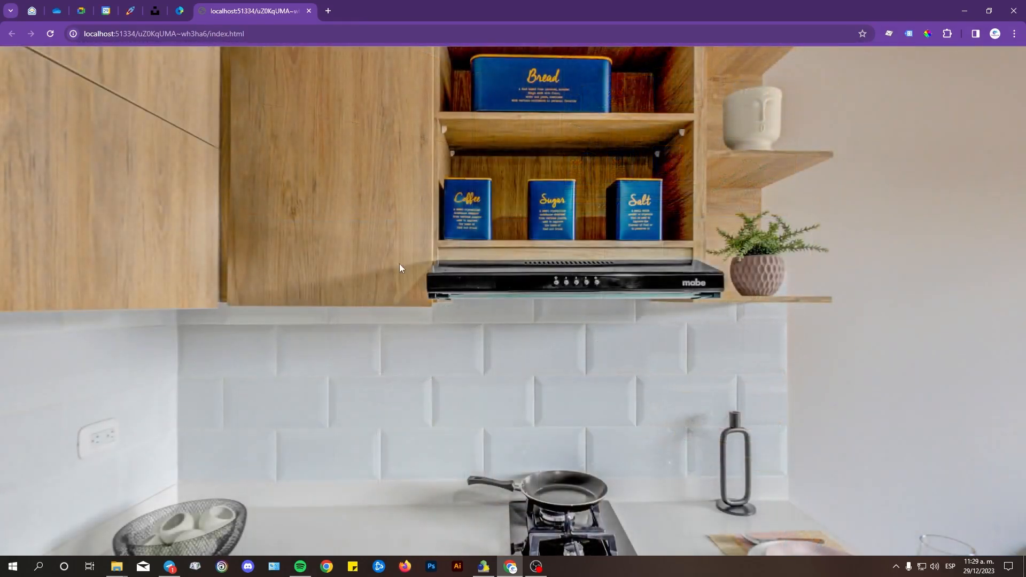
left_click_drag(652, 281, 433, 262)
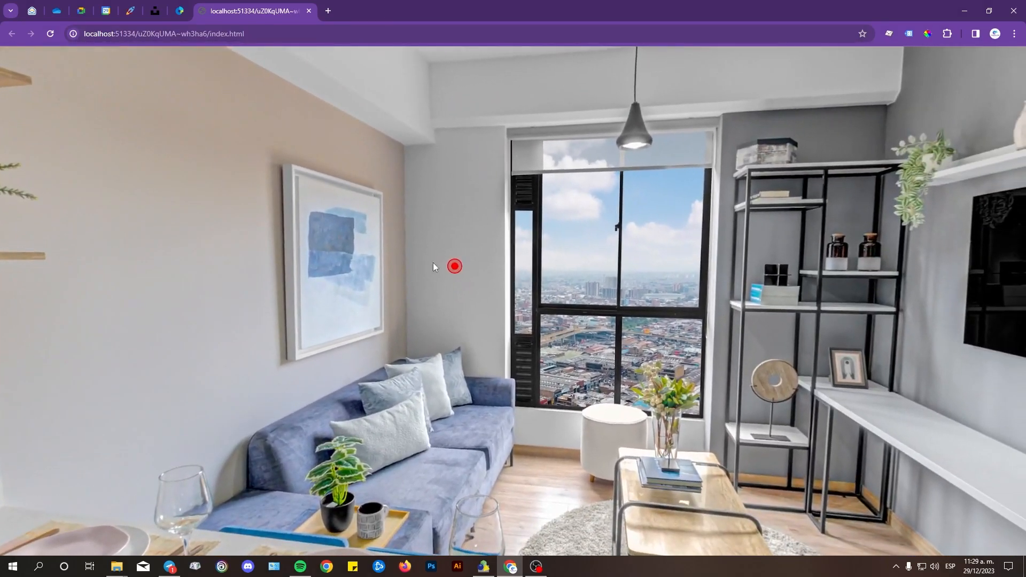
left_click(484, 566)
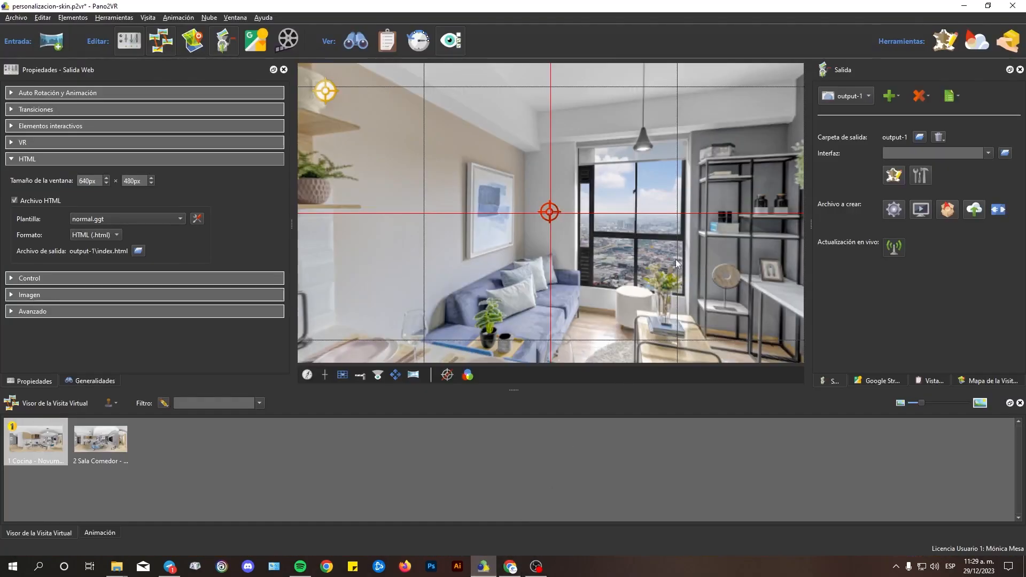
left_click(510, 566)
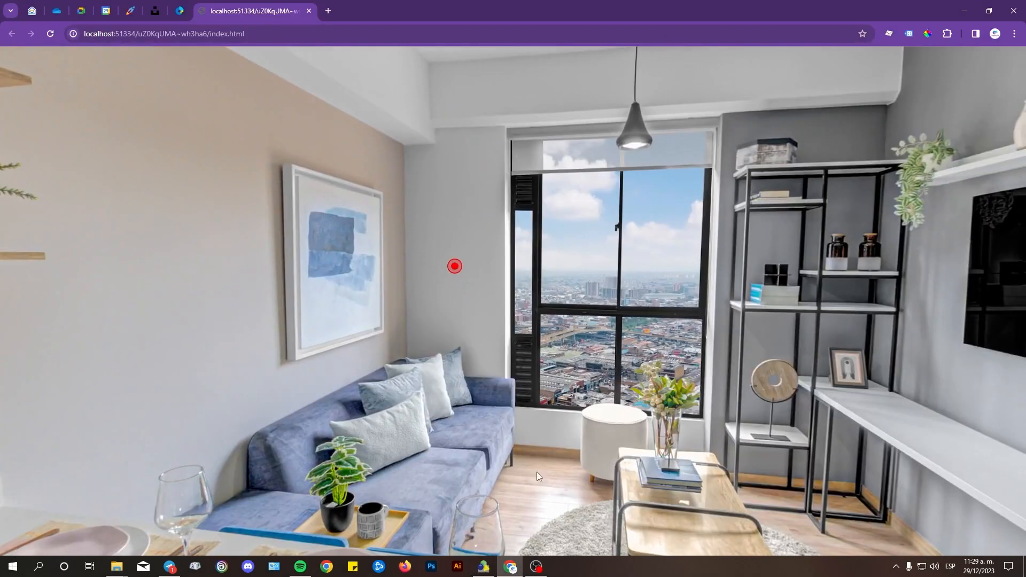
Return to Pano2VR, create a new skin for the output and save it as personalizar-skin in the desktop's Skin folder
left_click(484, 566)
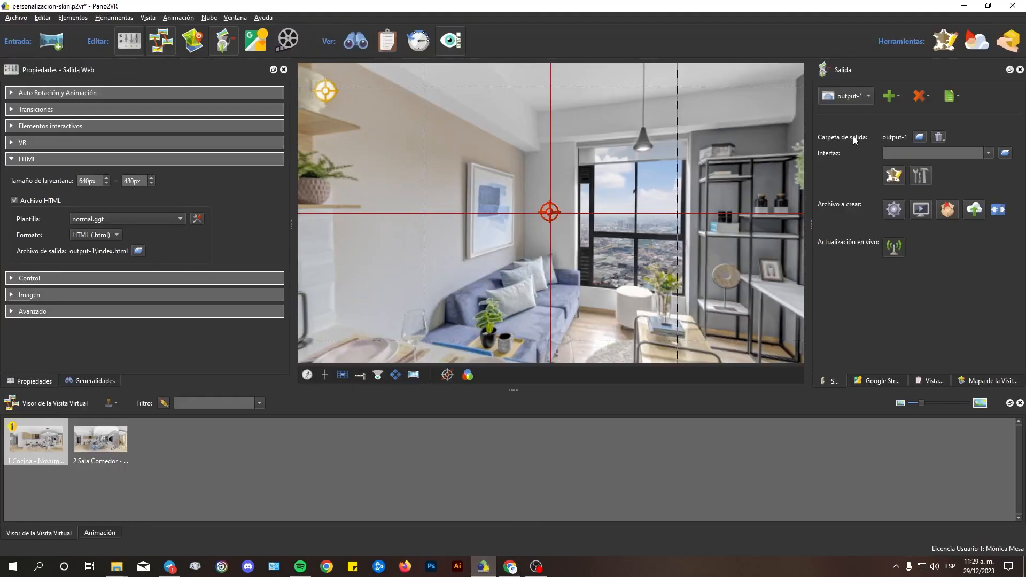
left_click(894, 177)
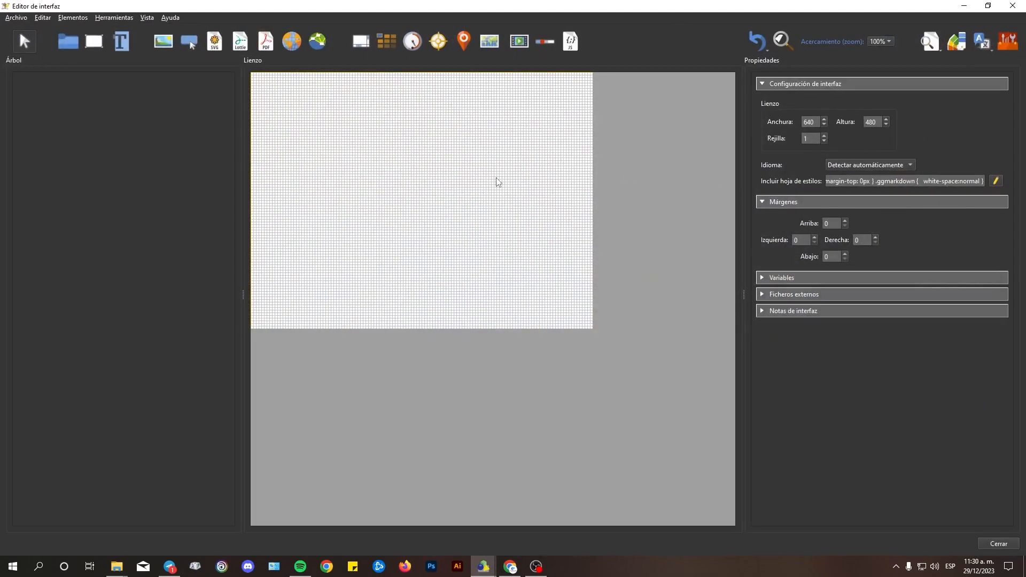
left_click(22, 21)
left_click(55, 69)
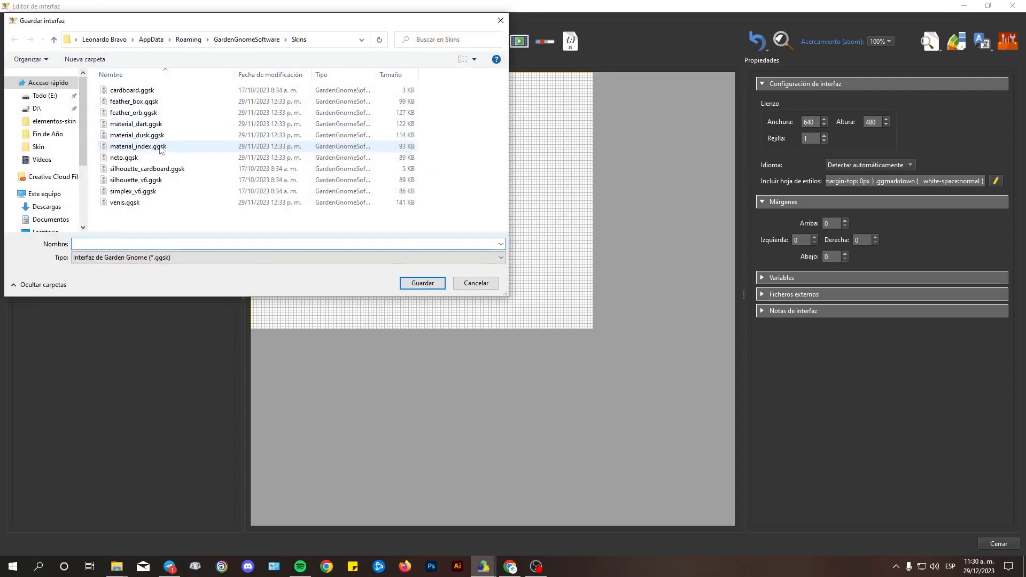
scroll(48, 214, "down", 1)
left_click(45, 211)
double_click(194, 97)
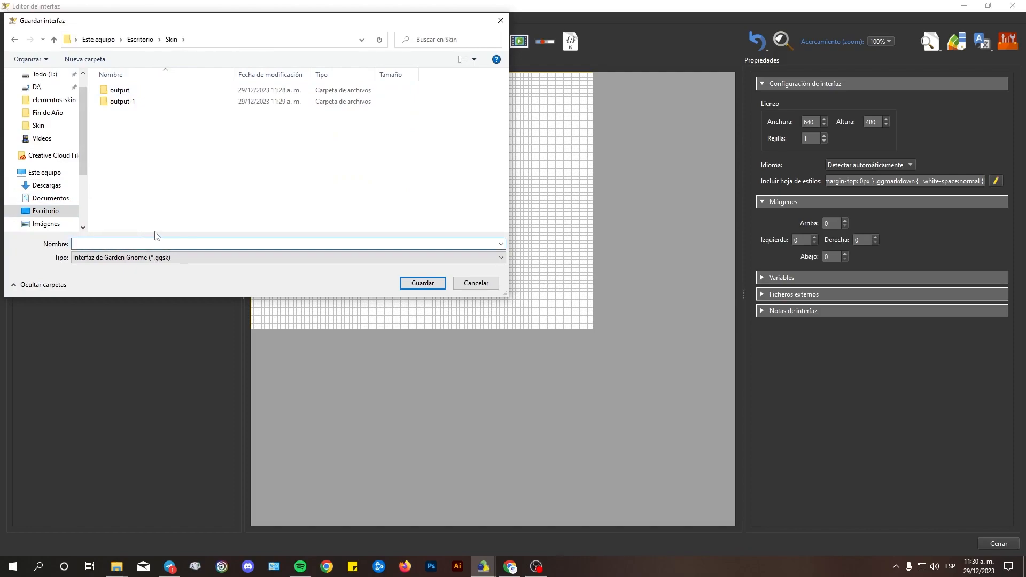
type("personalizar-skin")
key("Return")
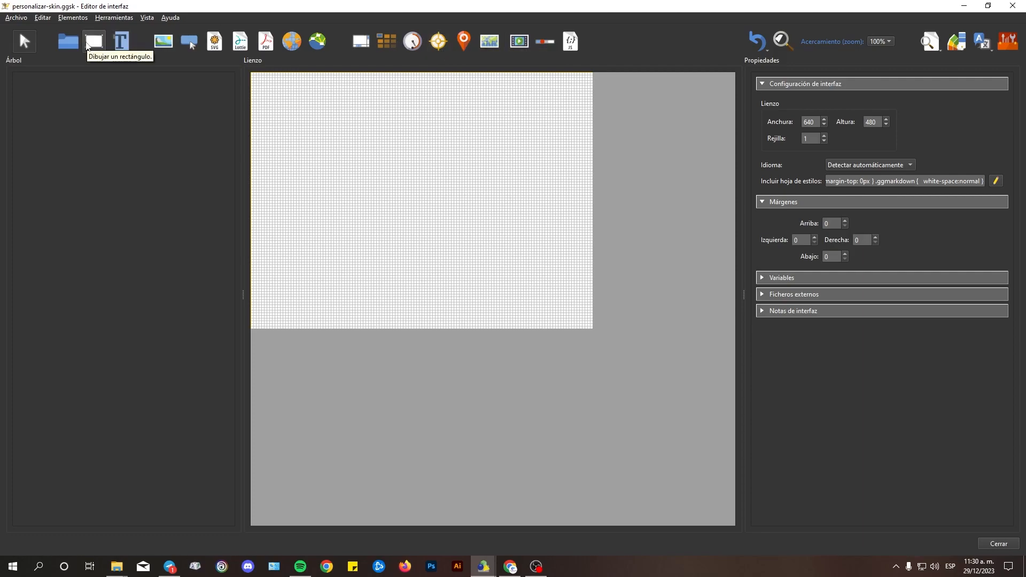
Add a hotspot template to the skin and centre it on the canvas with a centre anchor and X and Y at 0
left_click(438, 41)
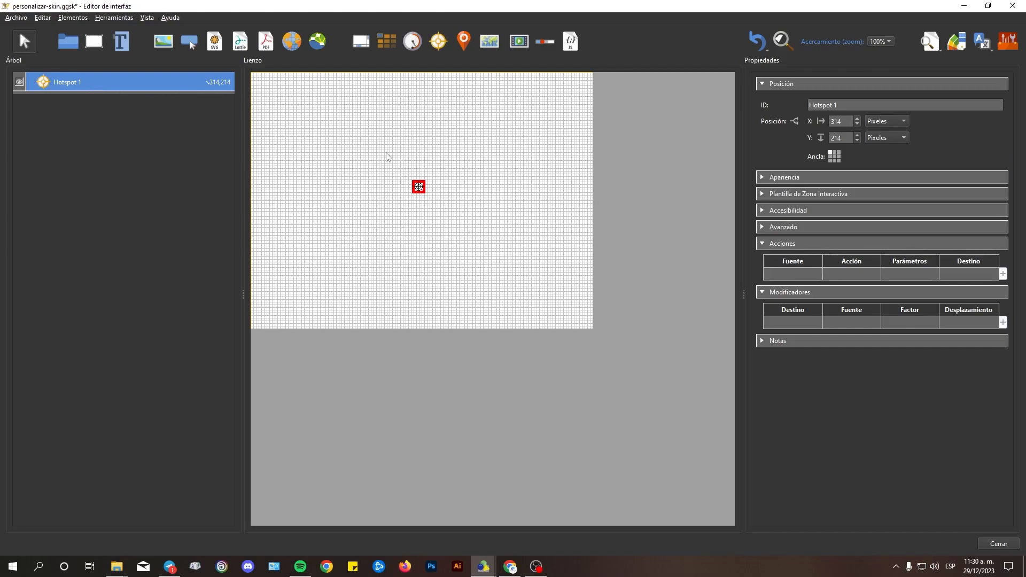
left_click(834, 156)
type("0")
key("Tab")
type("0")
left_click(835, 156)
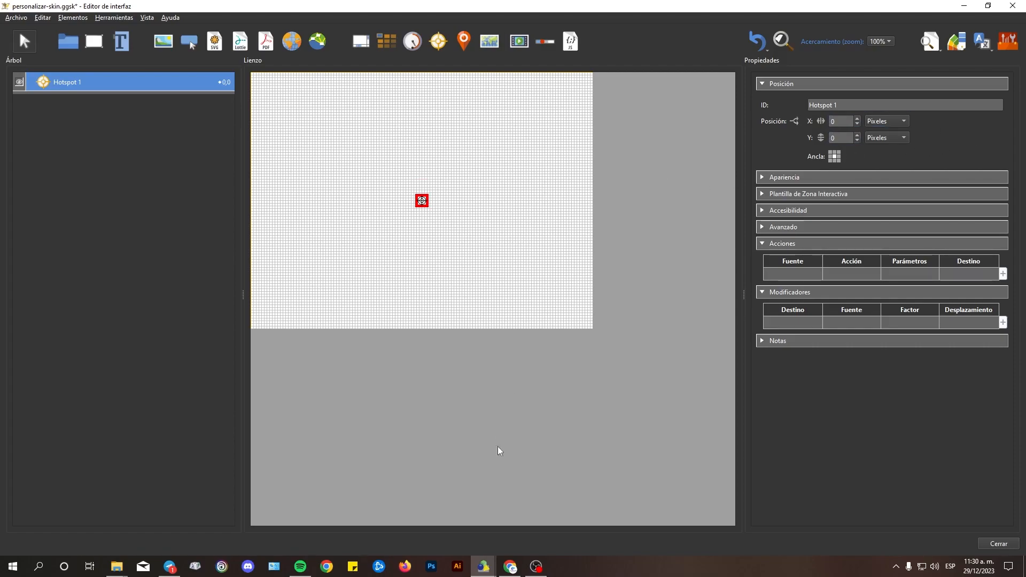
Rename the hotspot template as ht_node to match the skin ID of the Cocina hotspot, and save and close the skin
mouse_move(483, 561)
left_click(423, 508)
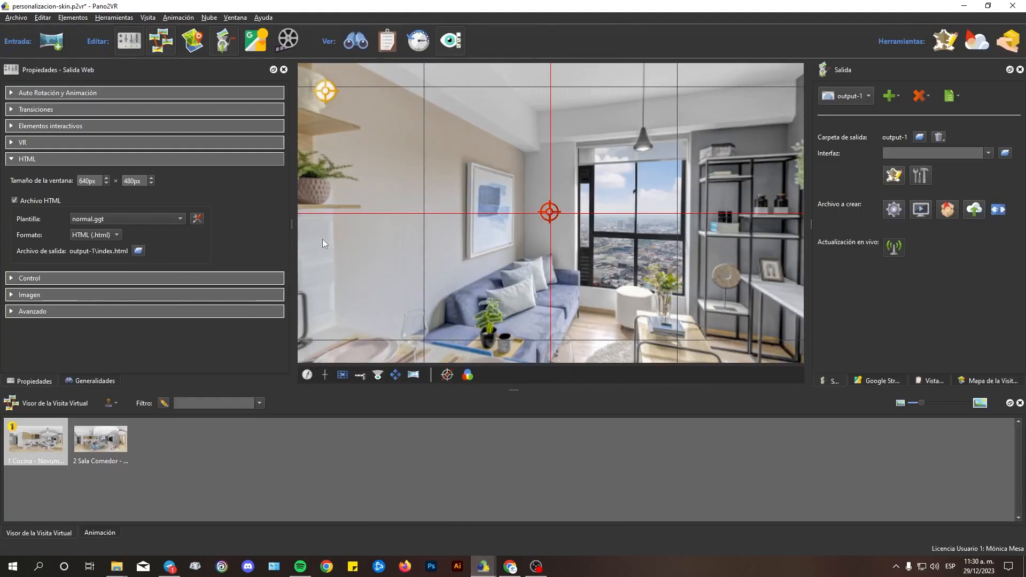
left_click(550, 212)
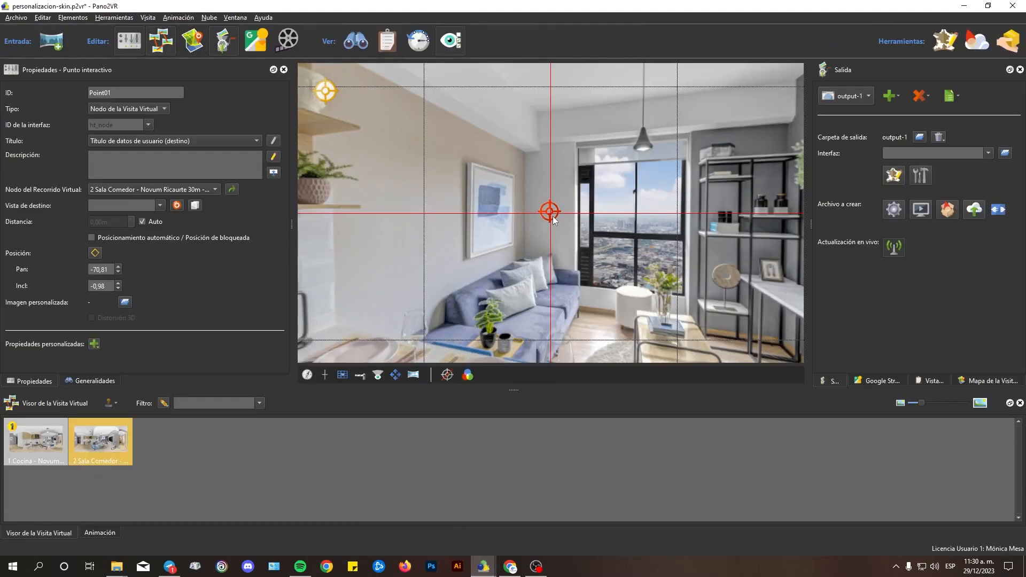
left_click(128, 124)
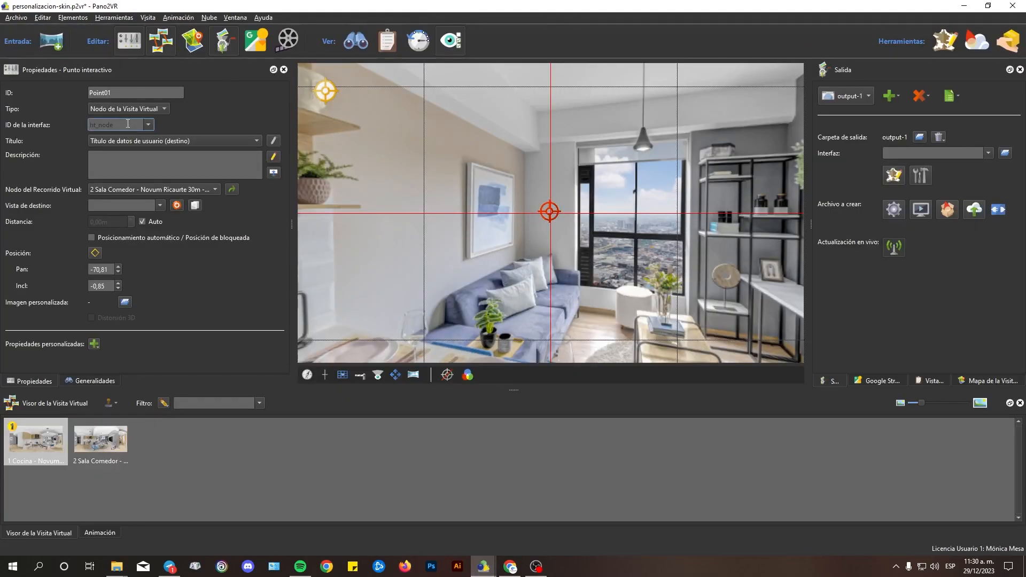
mouse_move(484, 567)
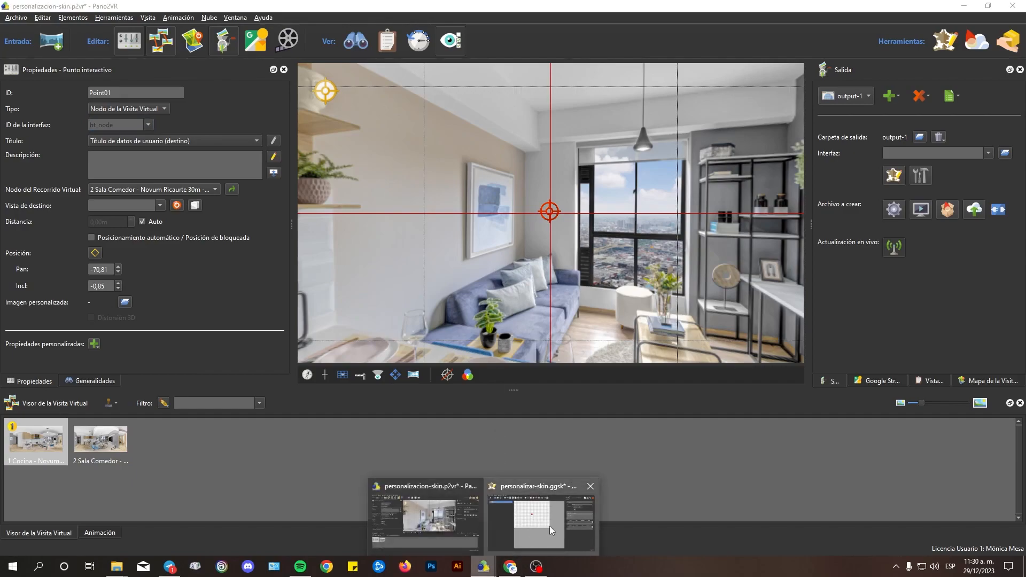
left_click(551, 514)
triple_click(857, 101)
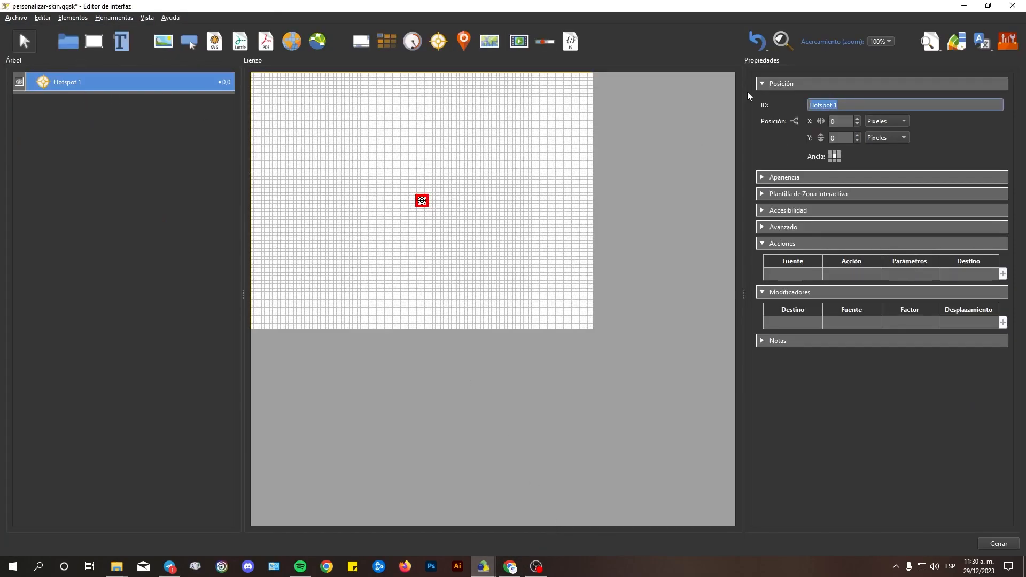
type("ht_")
left_click(39, 58)
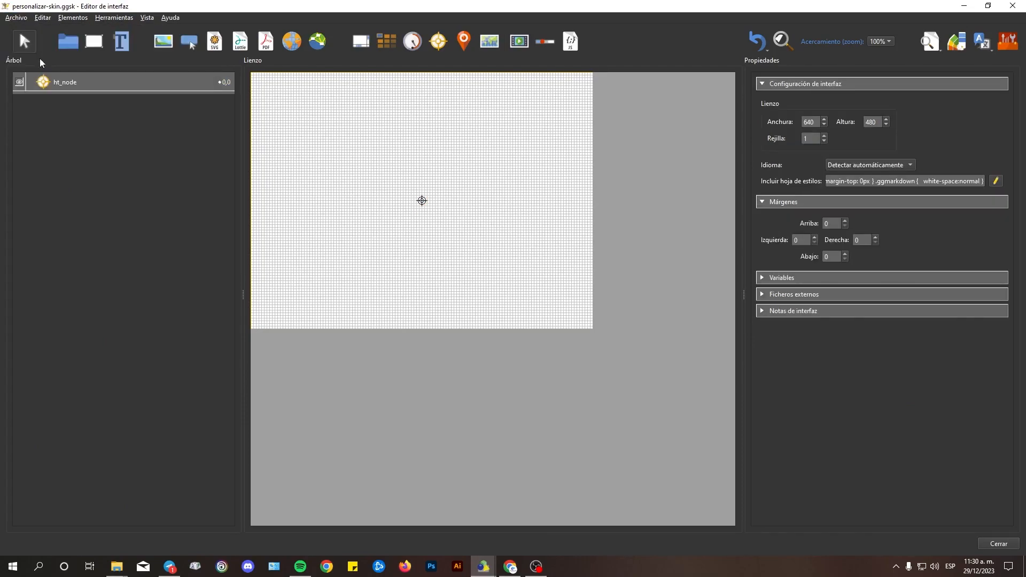
left_click(1014, 5)
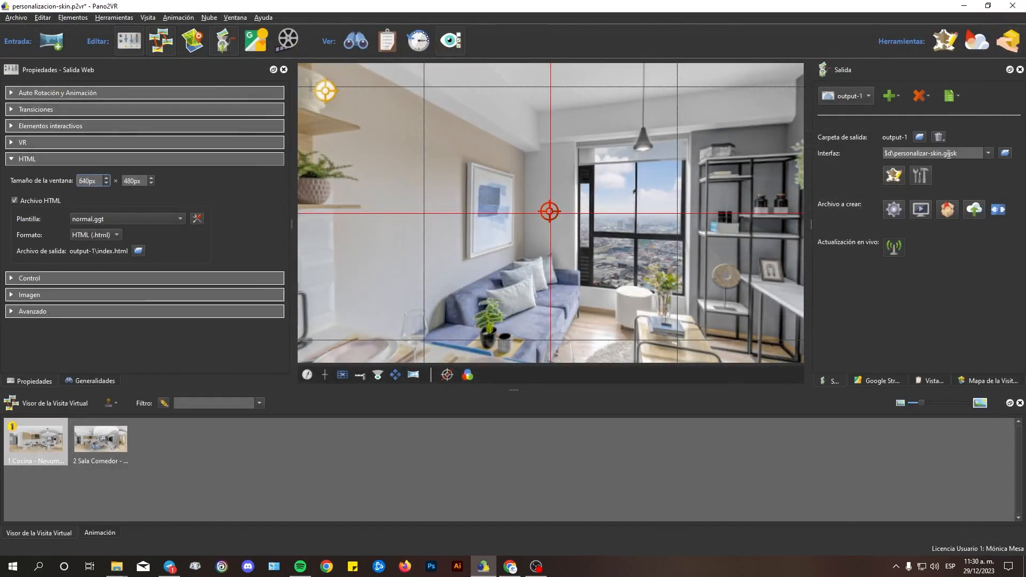
left_click(960, 154)
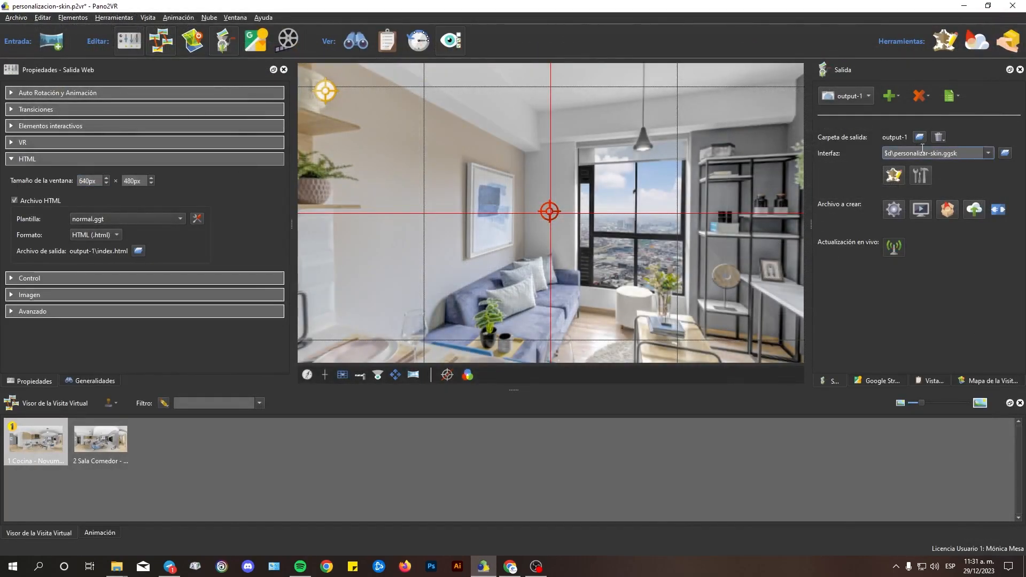
Load personalizar-skin.ggsk as the output's skin and inspect the hotspot properties in the Cocina panorama
left_click(1005, 153)
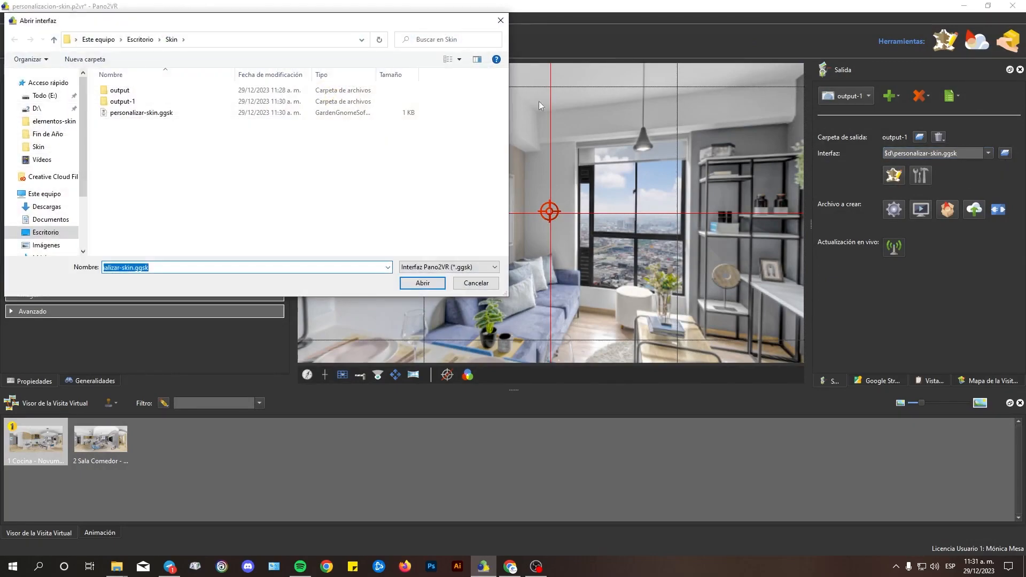
double_click(140, 113)
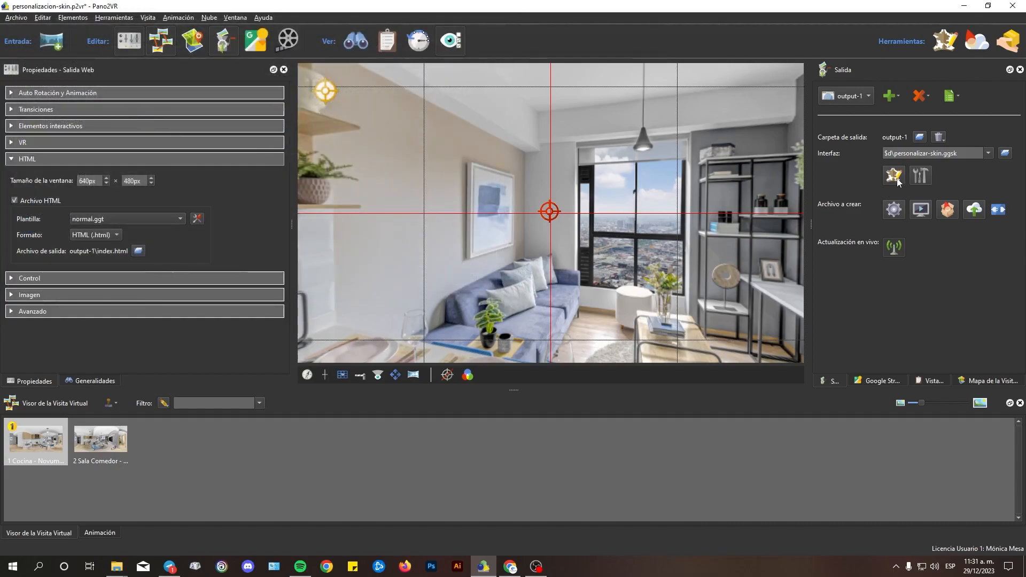
left_click(548, 215)
left_click(103, 438)
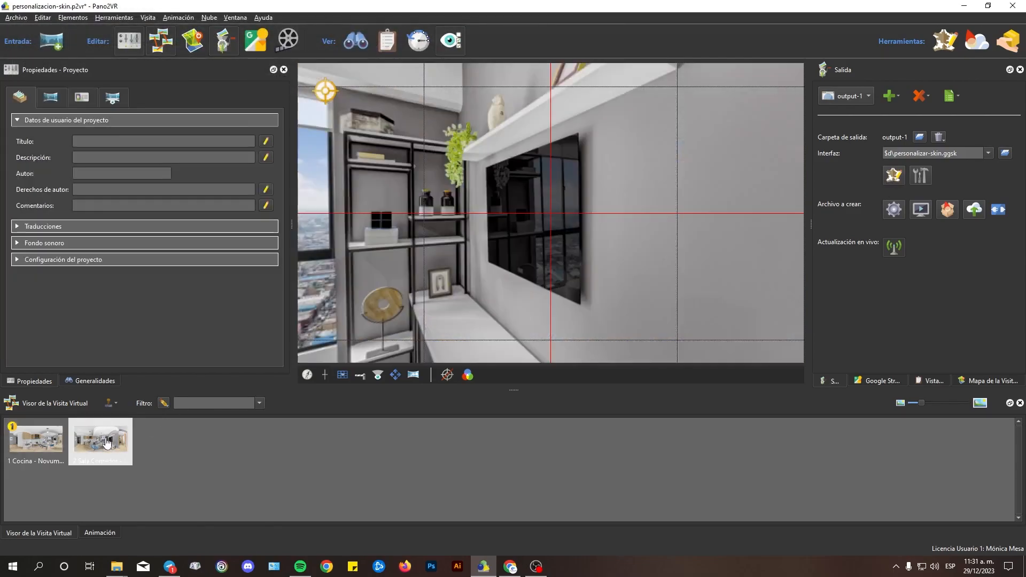
left_click(39, 442)
left_click(544, 216)
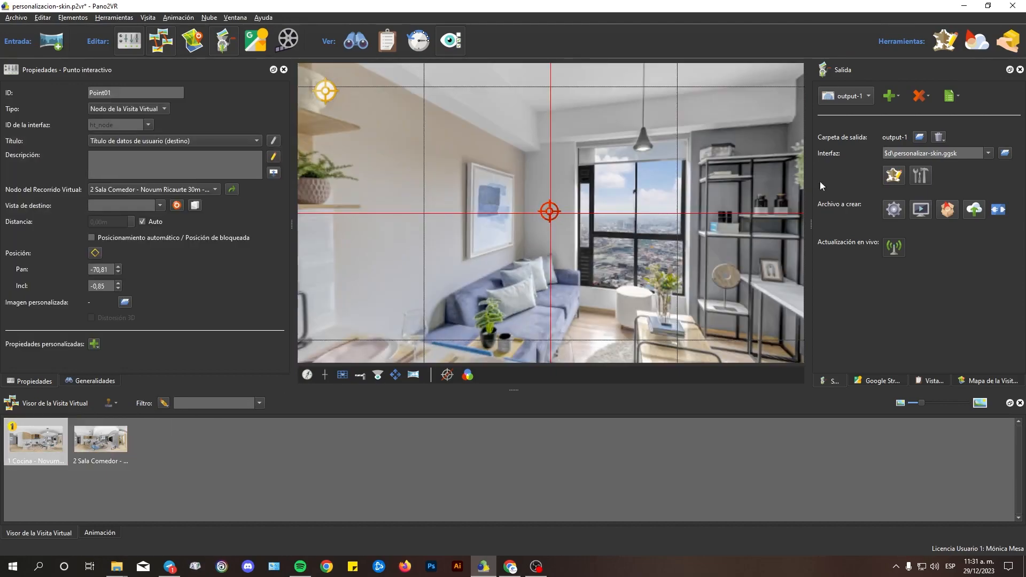
Generate the web output with the loaded skin, check the Cocina panorama in the browser and return to Pano2VR
left_click(892, 208)
left_click(548, 293)
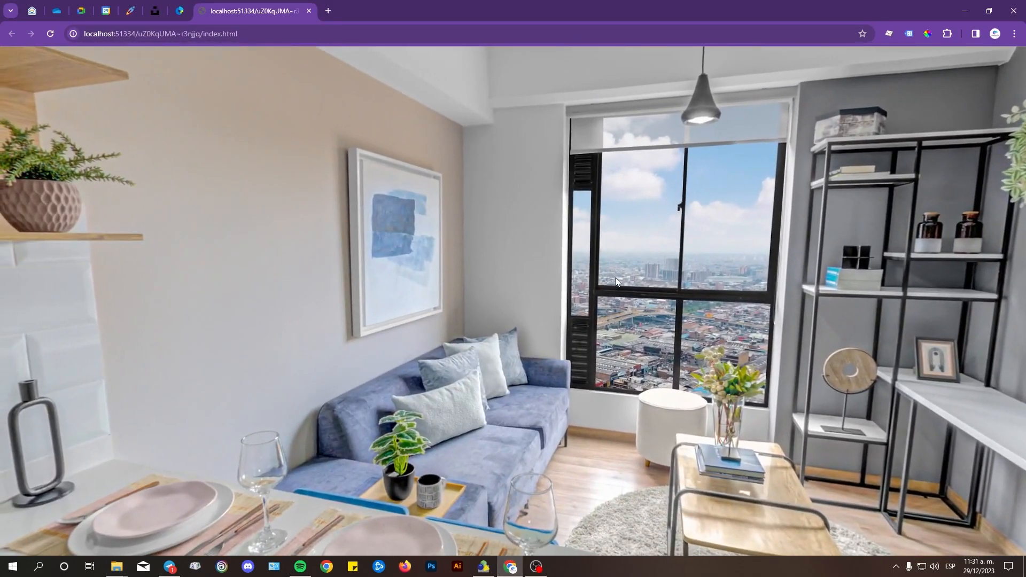
left_click(489, 573)
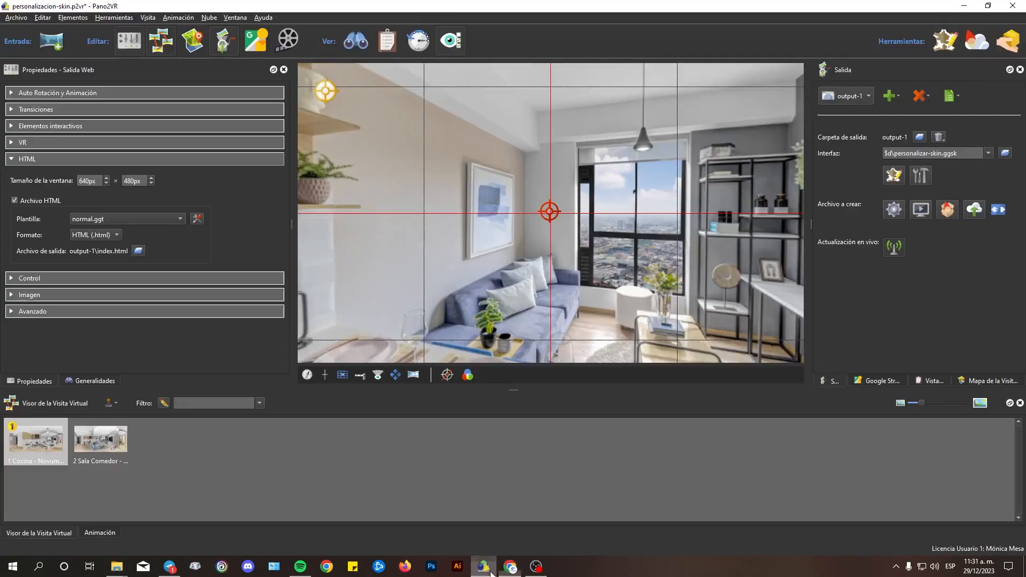
Open the skin in the skin editor and place a rectangle above the ht_node template at about X 329, Y 182
left_click(896, 182)
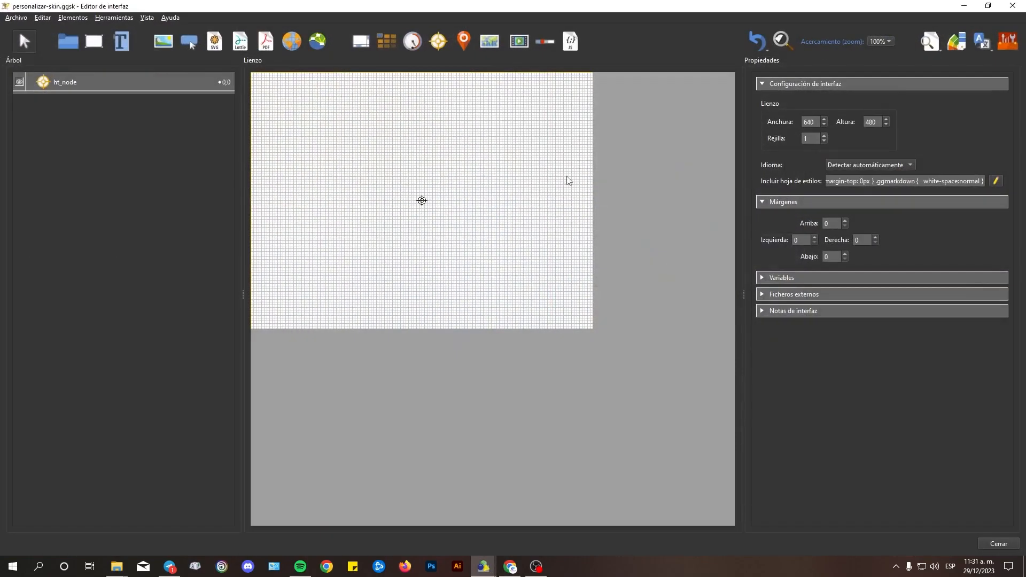
left_click(422, 201)
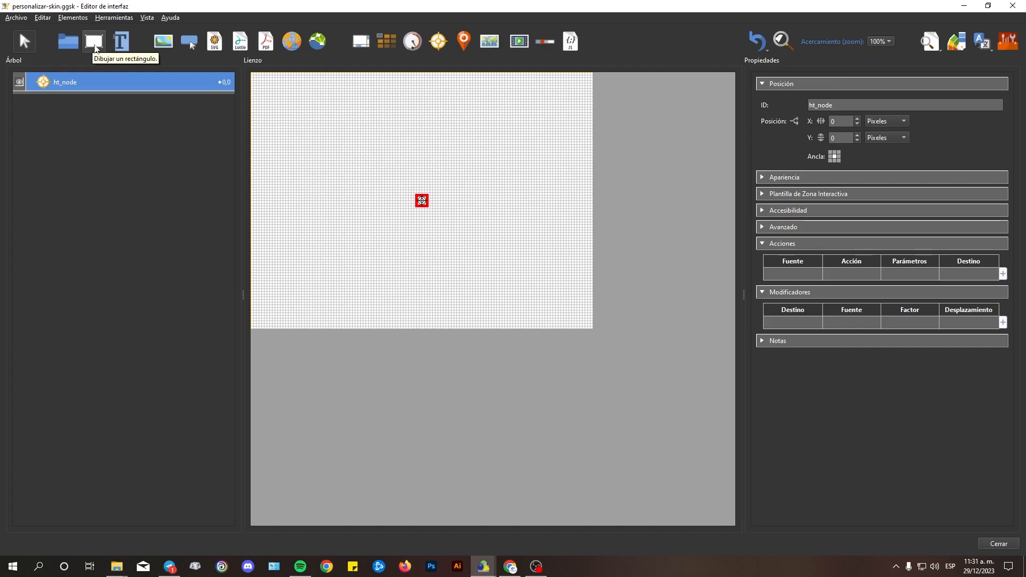
left_click(93, 46)
left_click(427, 170)
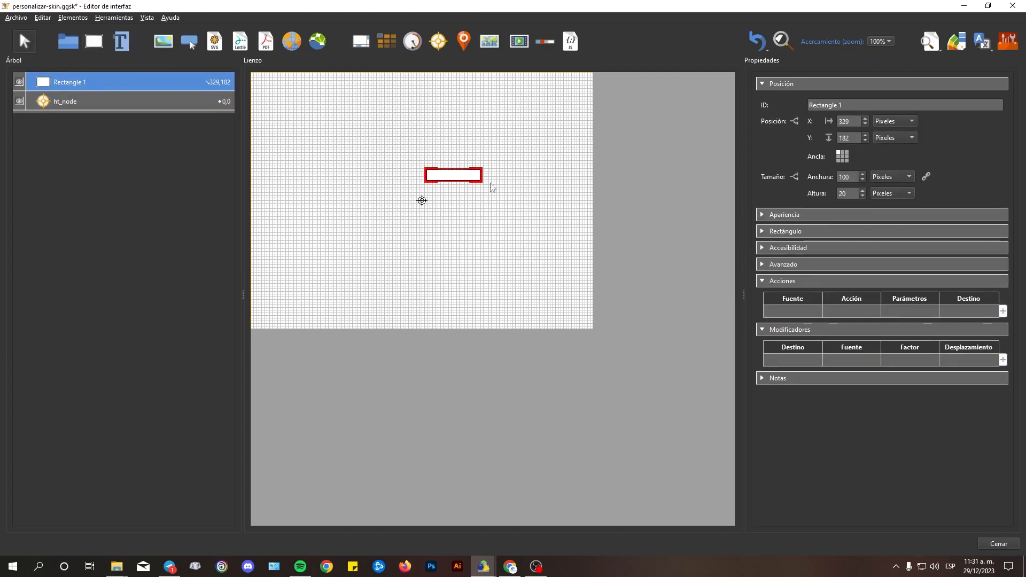
Centre the rectangle on the canvas with a centre anchor and X and Y at 0
left_click_drag(861, 123, 824, 119)
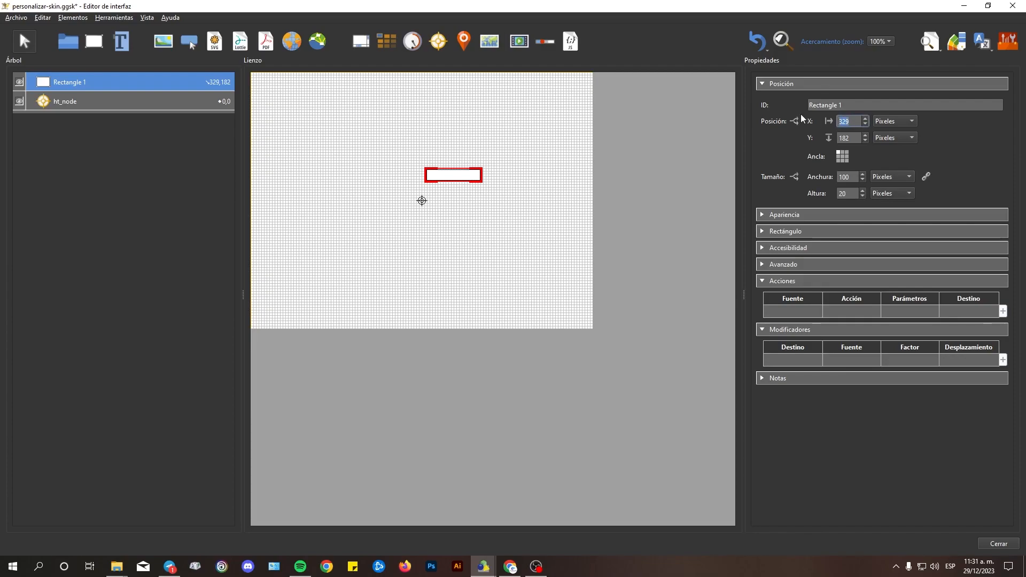
type("0")
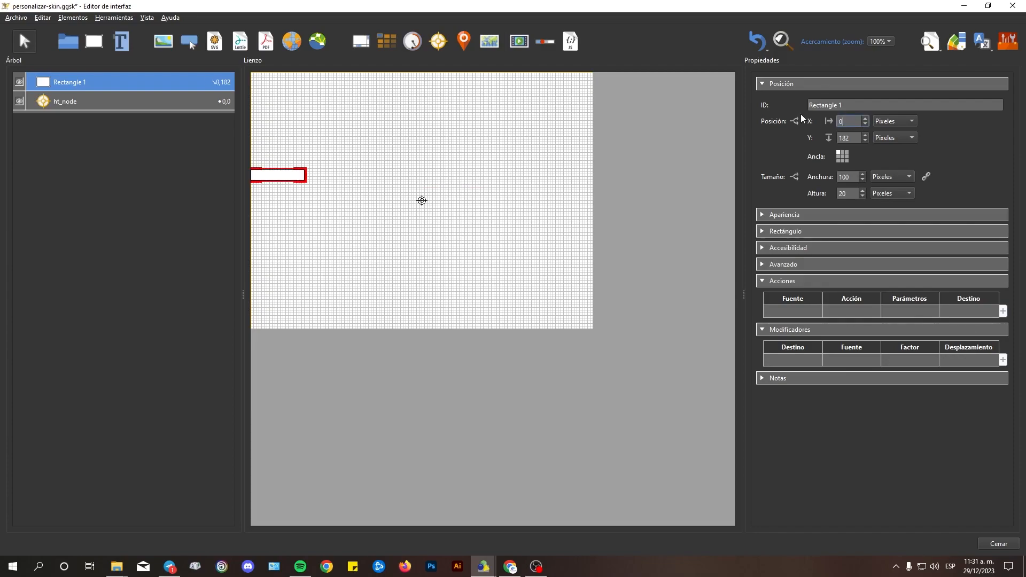
key("Tab")
left_click(843, 156)
key("Tab")
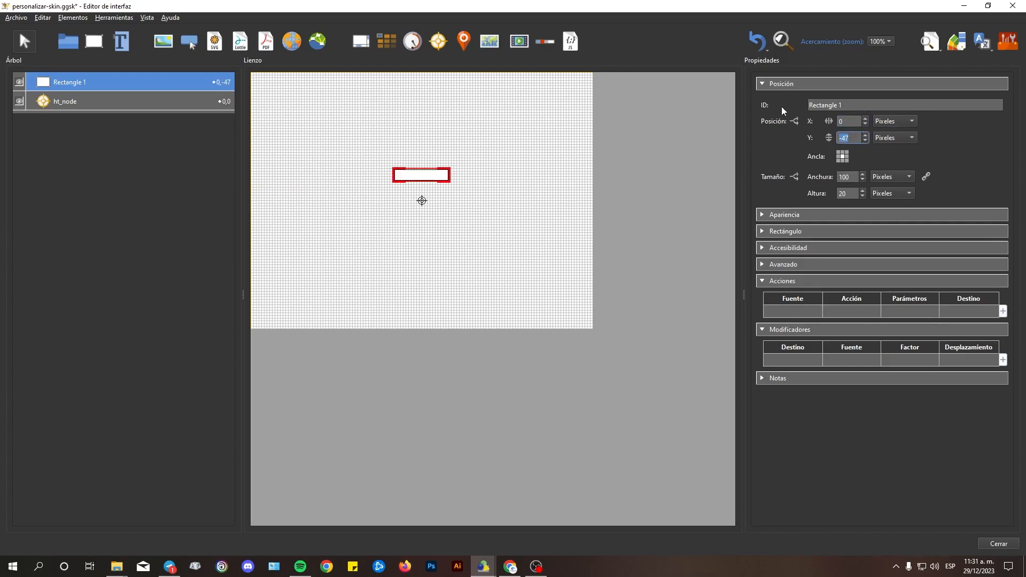
type("0")
Nest the rectangle inside the ht_node hotspot template in the element tree
left_click(89, 106)
left_click(101, 89)
left_click(100, 106)
left_click(105, 85)
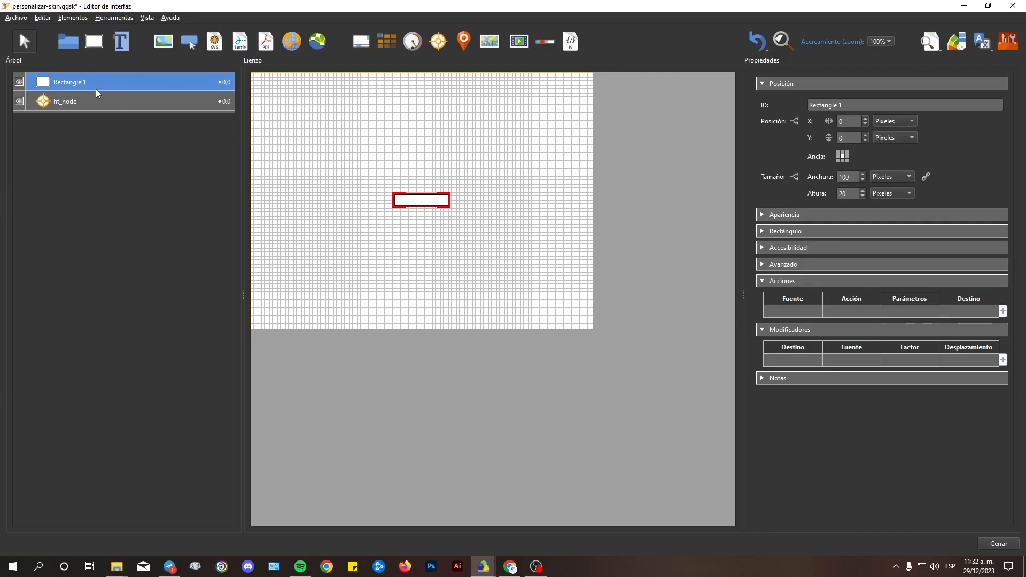
left_click_drag(95, 79, 65, 104)
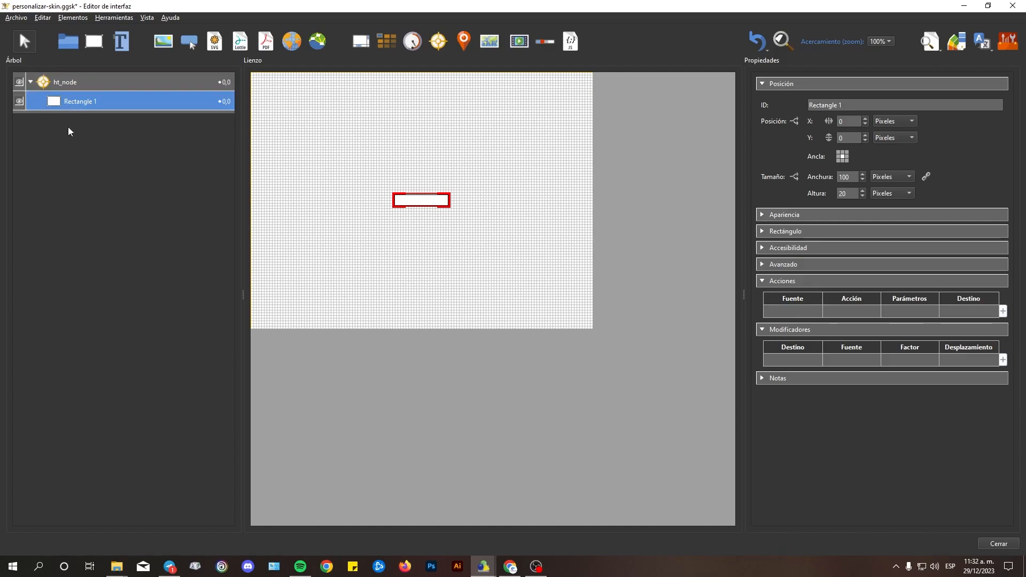
left_click(66, 86)
left_click(69, 97)
left_click(68, 78)
left_click(86, 105)
left_click(82, 83)
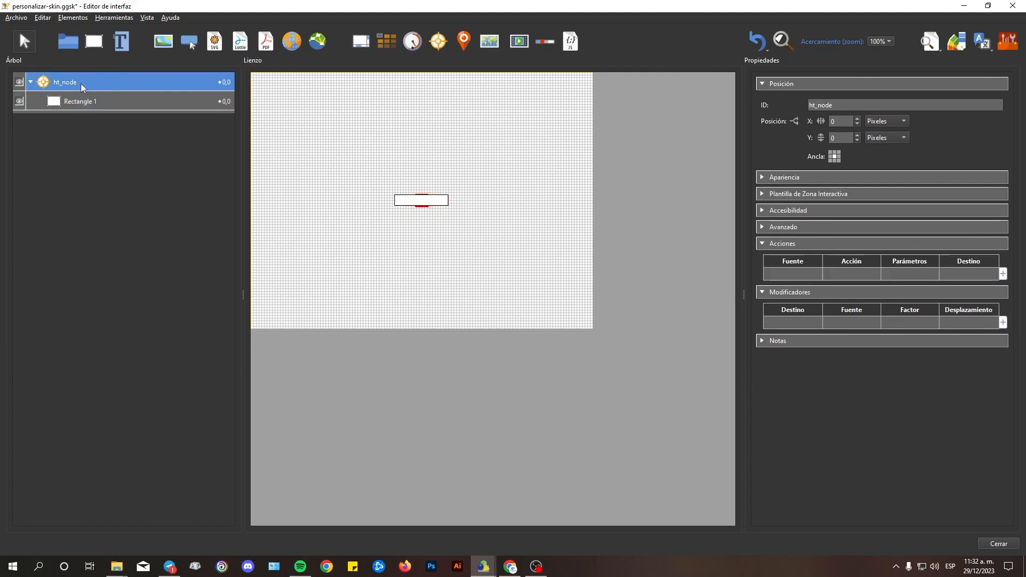
Save the skin and check the rectangular hotspot in the browser tour
left_click(16, 18)
left_click(34, 55)
left_click(511, 567)
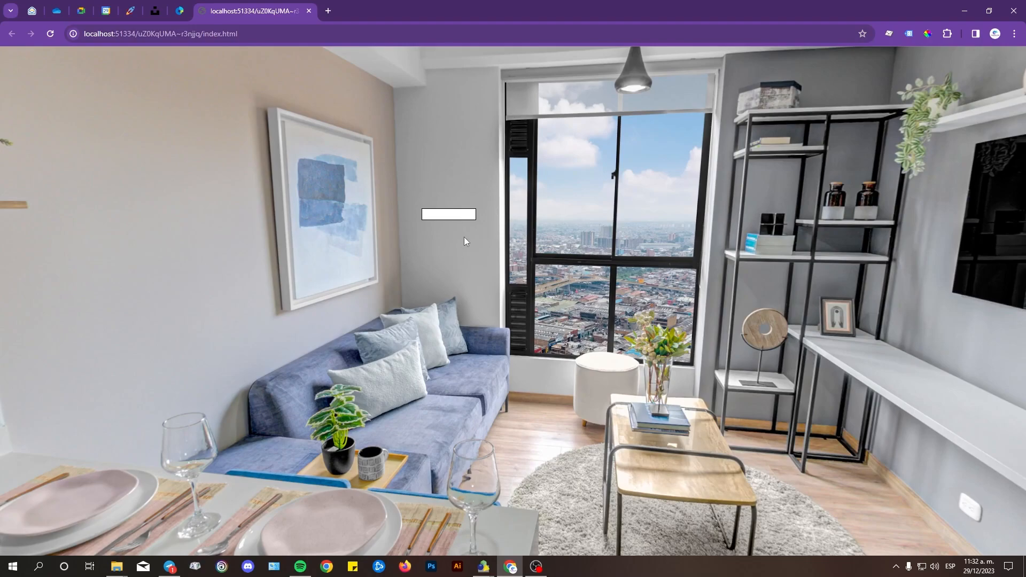
mouse_move(481, 278)
left_mouse_down()
mouse_move(827, 266)
mouse_move(540, 235)
mouse_move(481, 278)
left_mouse_up()
Return to the Pano2VR skin editor and set the nested rectangle's width and height to 60 pixels
key("alt+Tab")
left_click(811, 348)
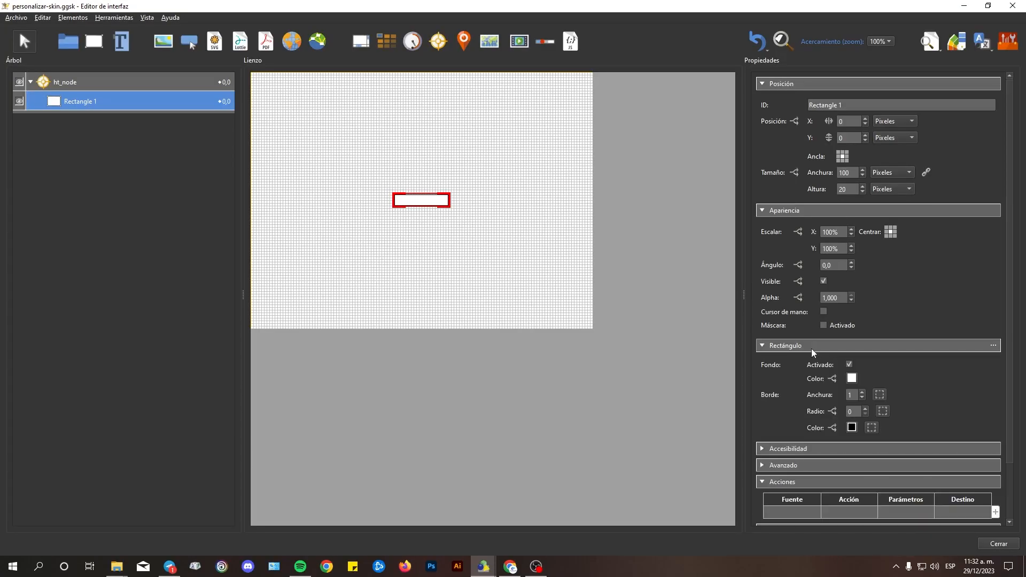
double_click(855, 171)
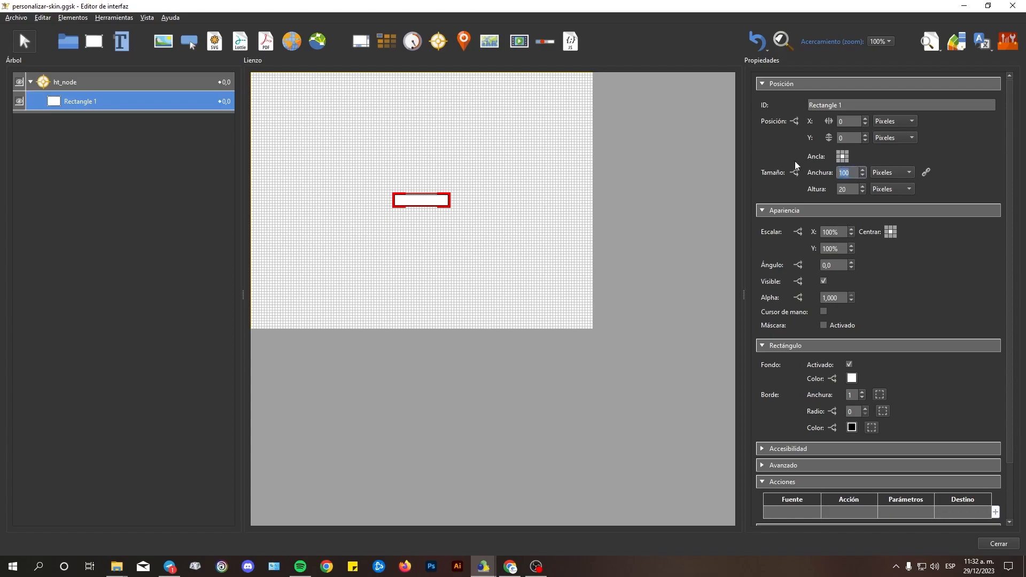
key("Tab")
left_click(857, 172)
key("BackSpace")
key("BackSpace")
key("BackSpace")
type("60")
key("Tab")
key("Tab")
type("60")
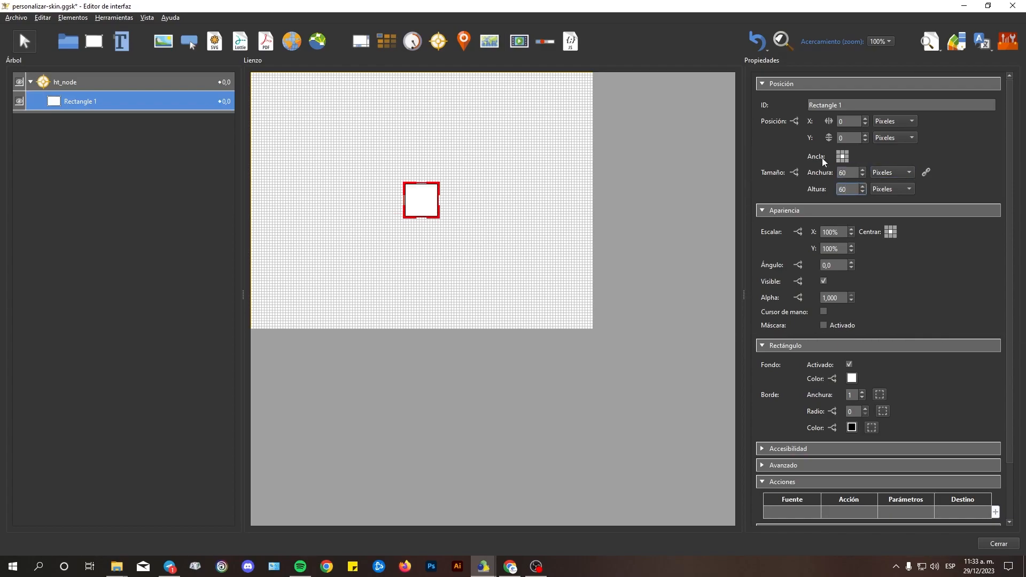
Disable the rectangle's background fill and set its border radius to 999 to form a circle
left_click(850, 365)
left_click(849, 365)
left_click(849, 364)
double_click(852, 413)
type("999")
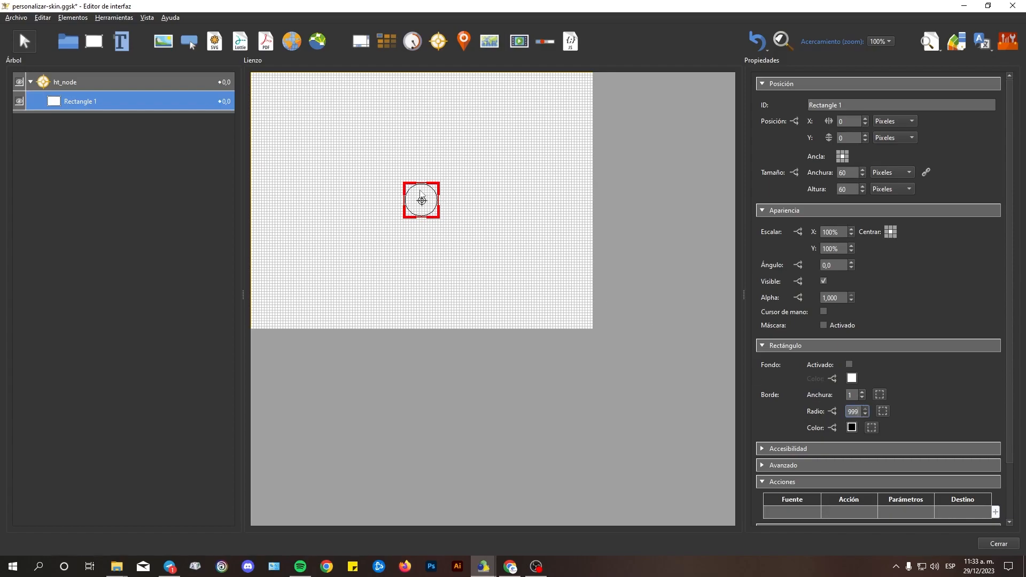
Set the circle's border width to 5 and its border colour to dark blue #033266
left_click(864, 391)
left_click(864, 392)
left_click(864, 392)
left_click(864, 391)
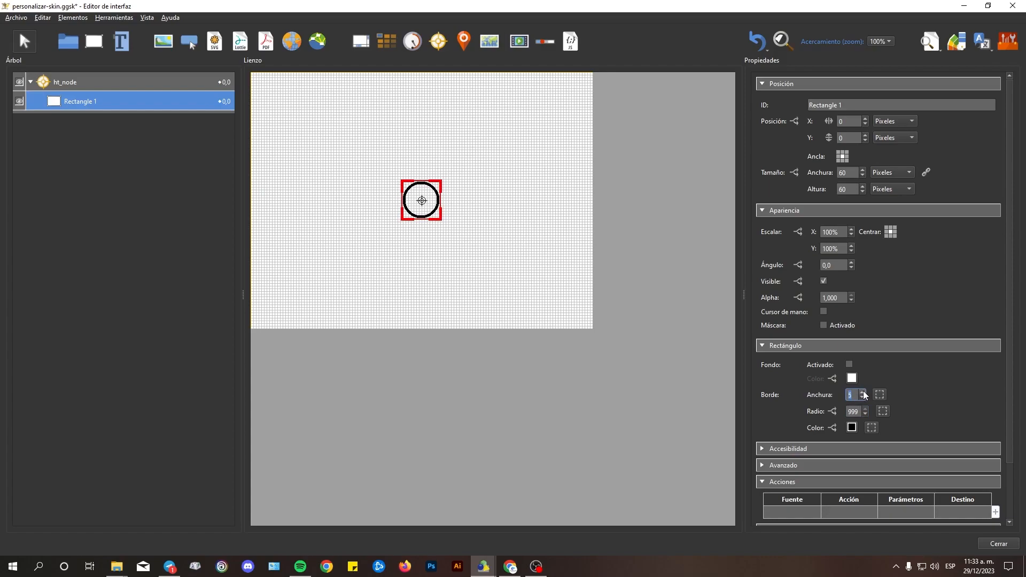
left_click(852, 427)
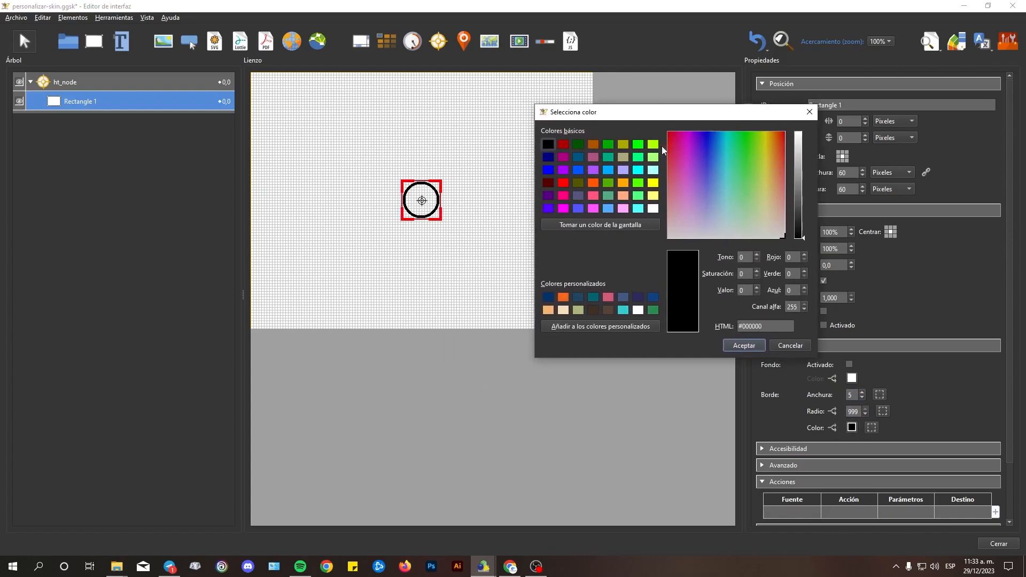
left_click(549, 297)
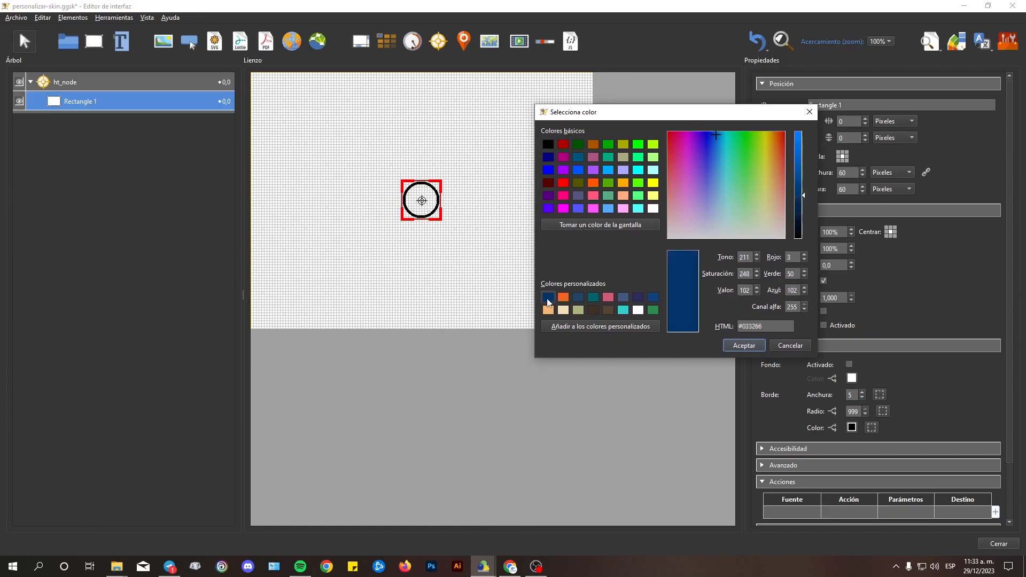
left_click(745, 346)
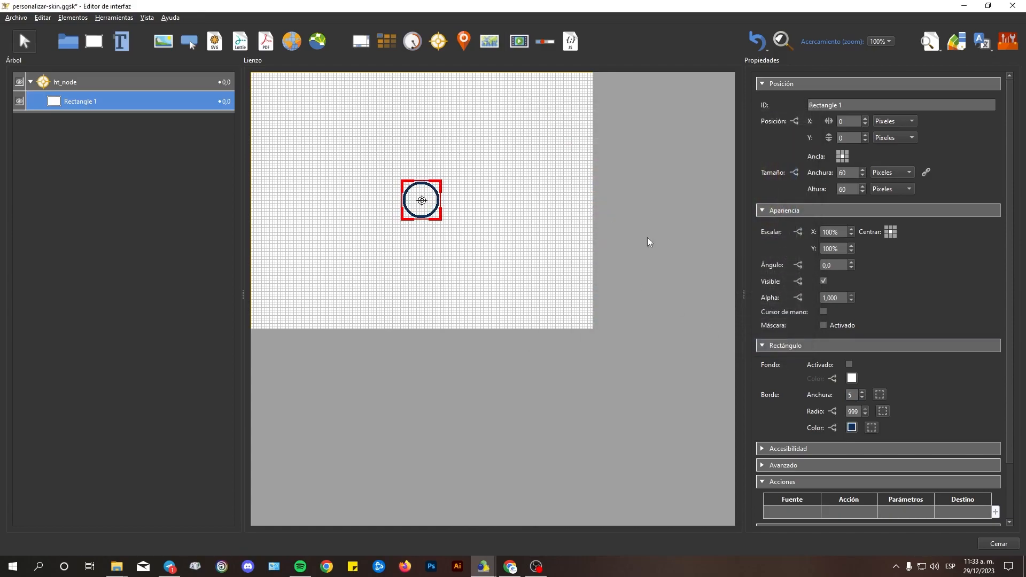
Save the skin and check the dark blue ring hotspot in the browser, looking around the Cocina panorama
left_click(22, 19)
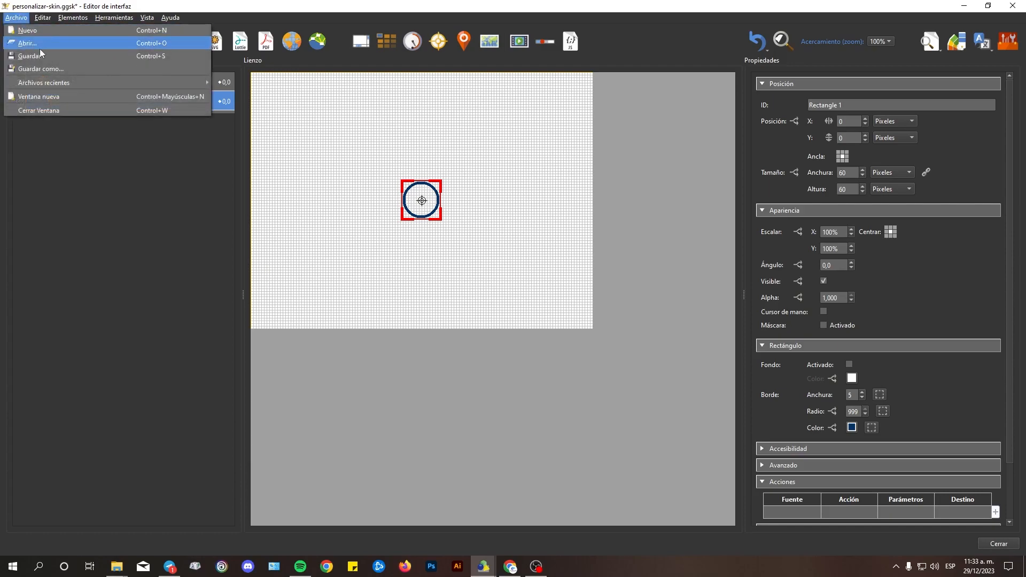
left_click(40, 56)
left_click(509, 567)
left_click_drag(511, 301, 588, 267)
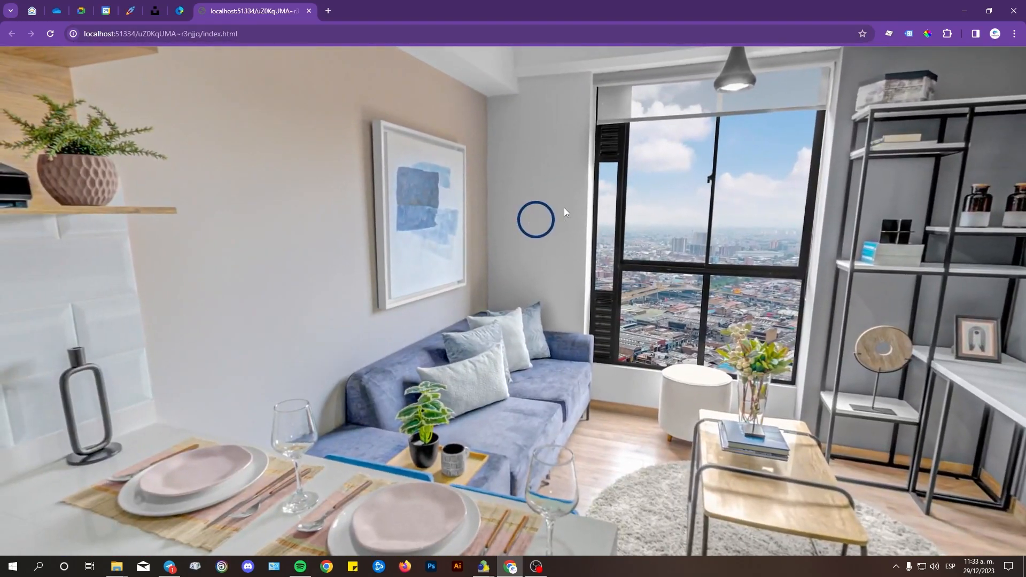
left_click_drag(548, 235, 162, 238)
left_click_drag(120, 294, 739, 255)
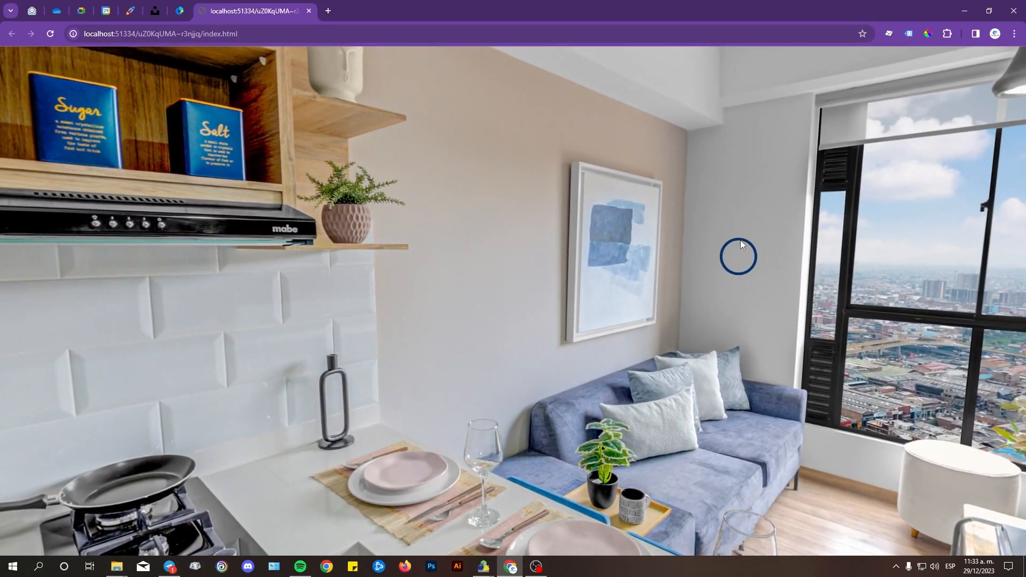
left_click_drag(885, 364, 587, 340)
Return to the skin editor, add a second rectangle over the ring and nest it inside the ht_node template
key("alt+Tab")
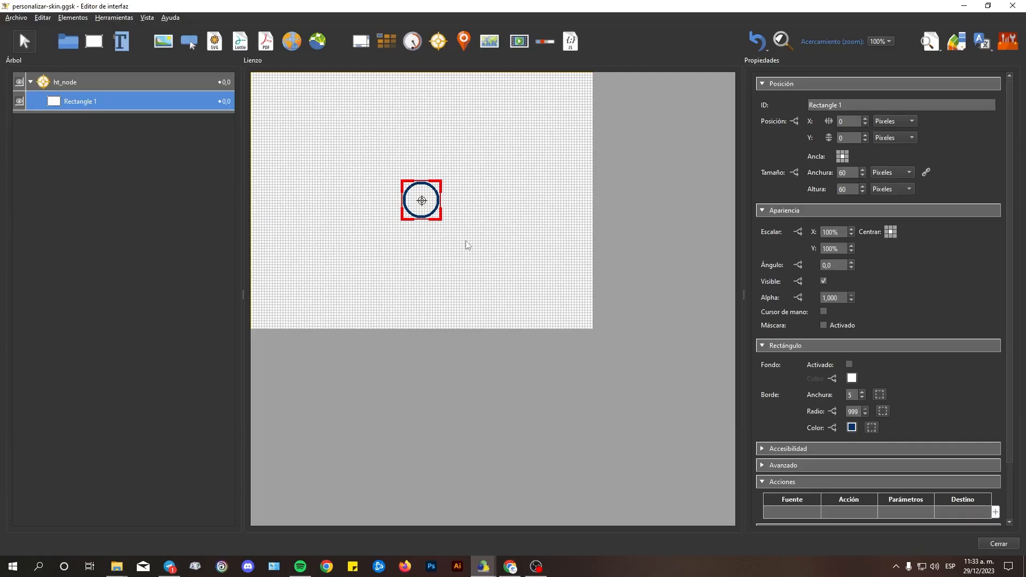
left_click(122, 82)
left_click(90, 46)
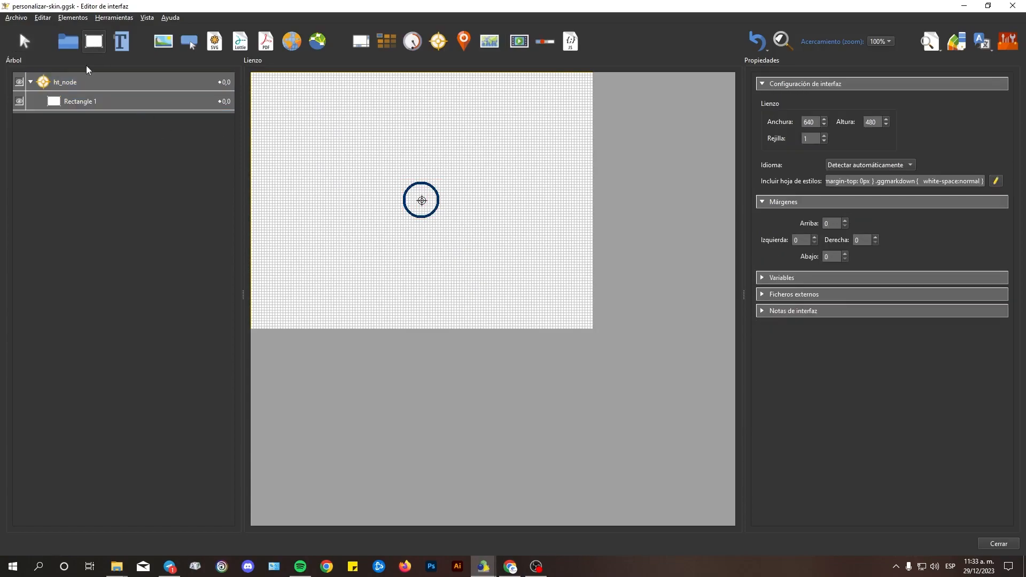
left_click(420, 201)
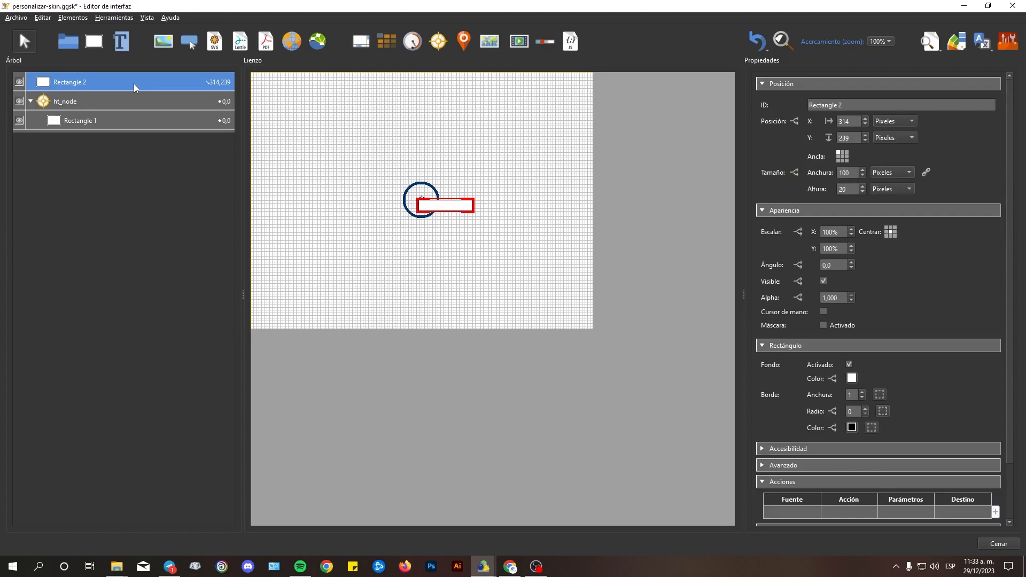
left_click_drag(81, 85, 84, 99)
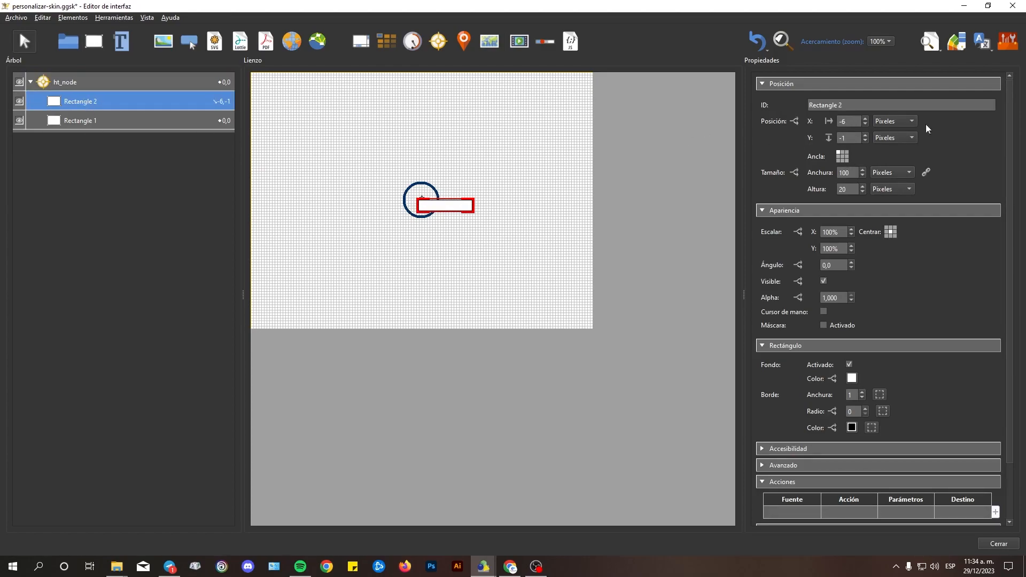
Centre the second rectangle at X and Y 0 and make it a borderless white 40 × 40 pixel circle with radius 999
left_click(842, 156)
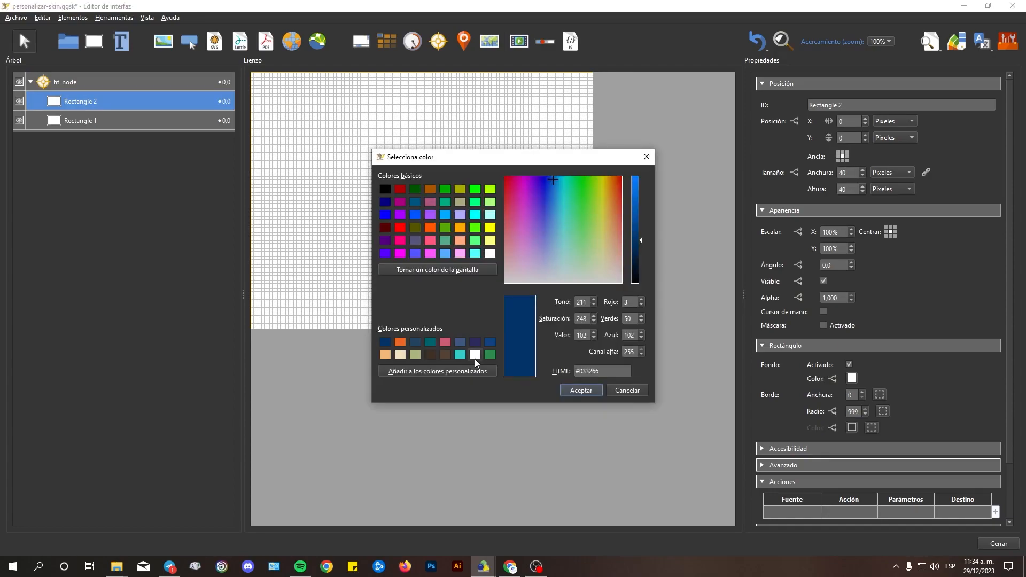
left_click(474, 355)
left_click(572, 391)
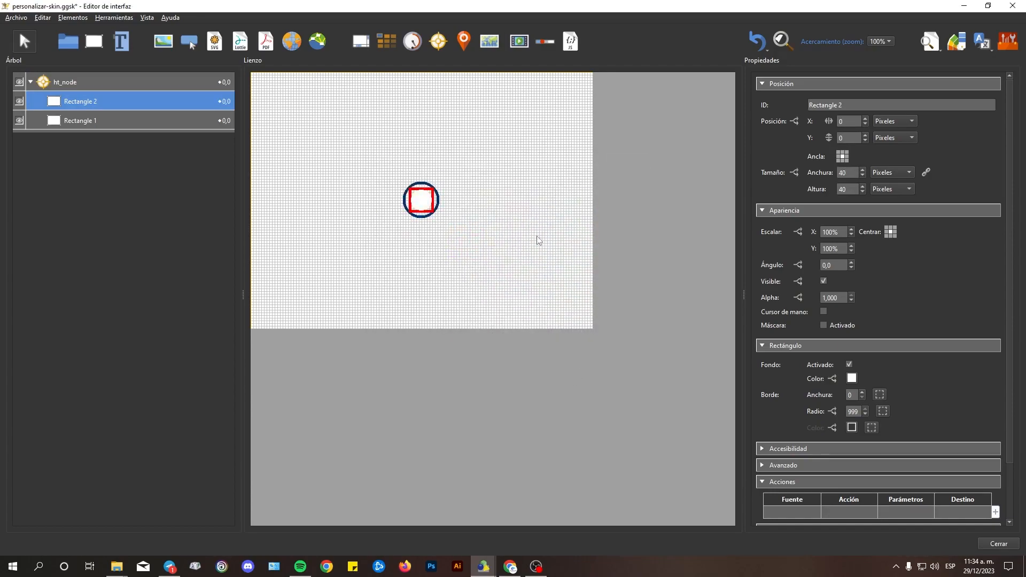
Save the skin and check the ring hotspot with its white inner circle in the browser
left_click(110, 81)
left_click(16, 17)
left_click(24, 55)
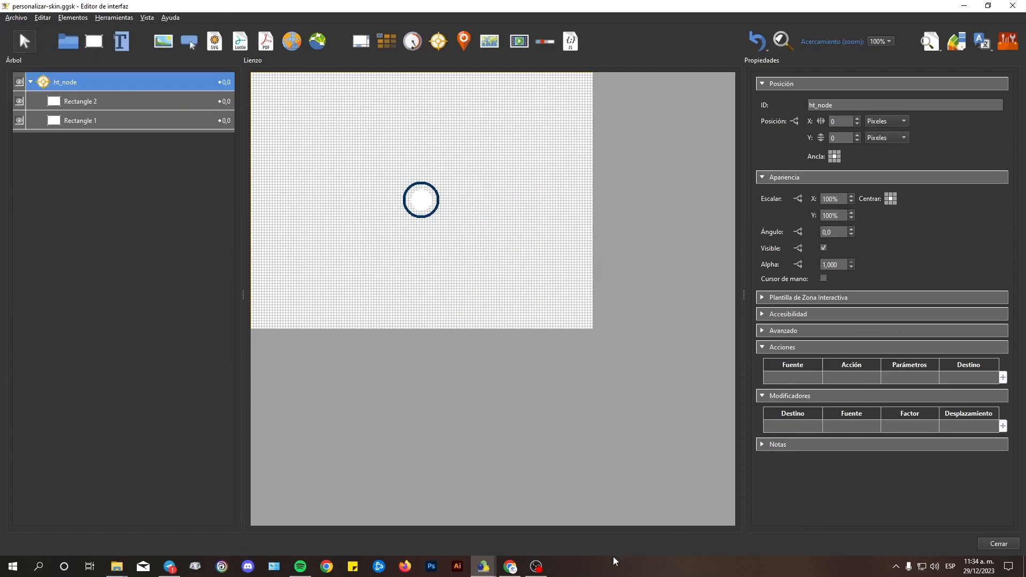
left_click(510, 567)
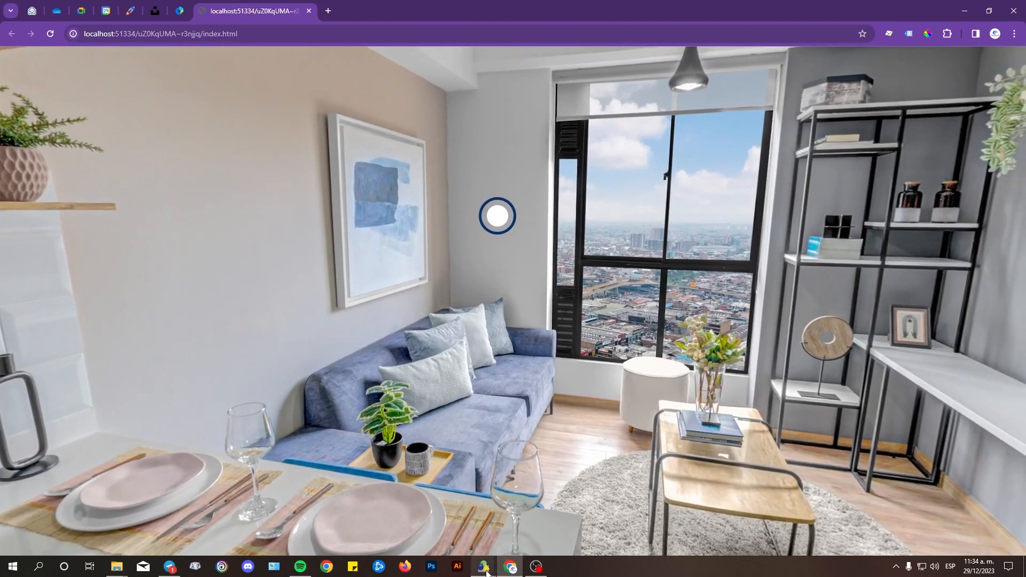
Return to the skin editor and add an action to ht_node with source Clic del ratón and action Abrir el próximo Panorama
mouse_move(486, 573)
left_click(440, 505)
left_click(554, 533)
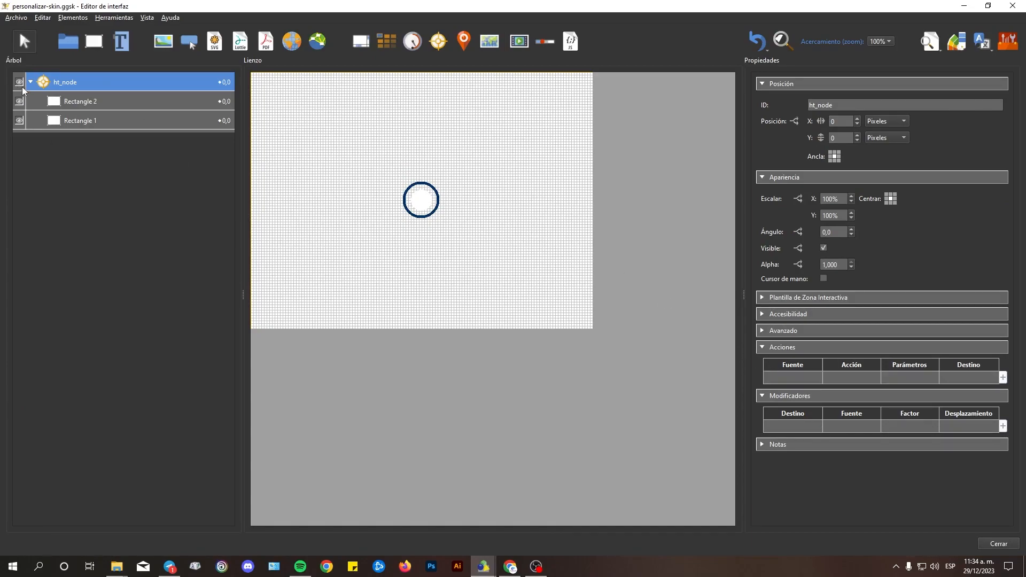
double_click(790, 376)
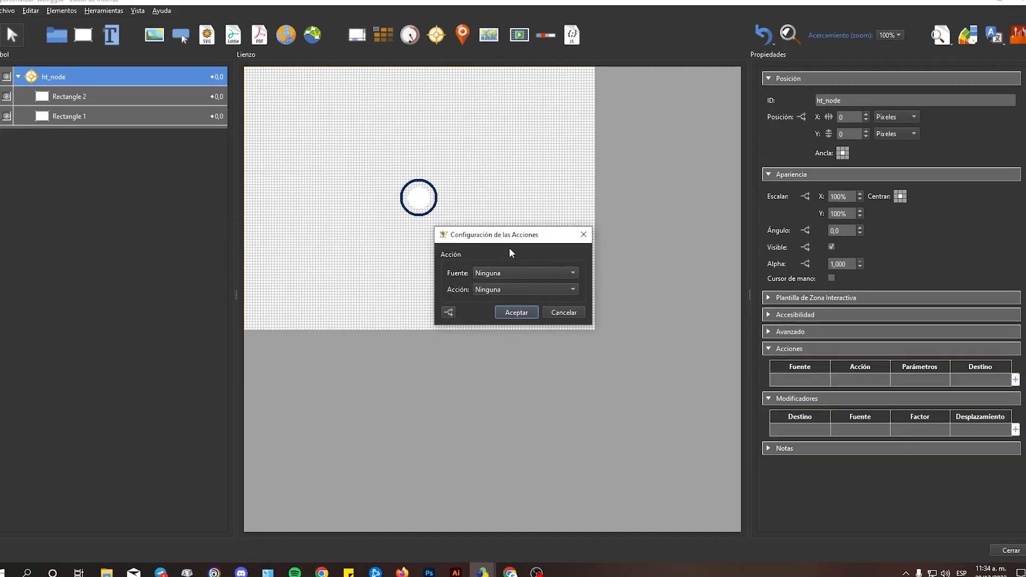
left_click(505, 271)
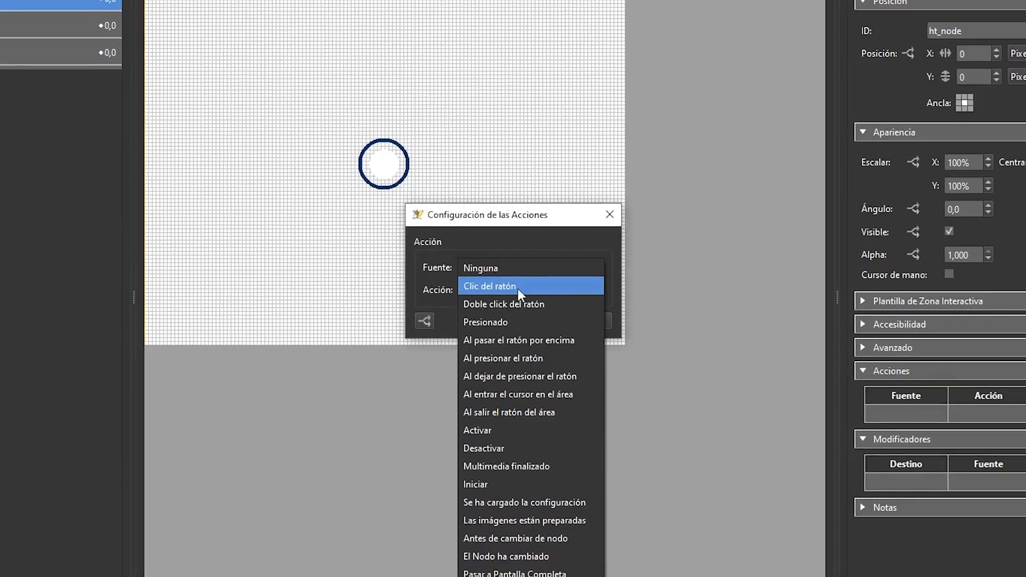
left_click(518, 287)
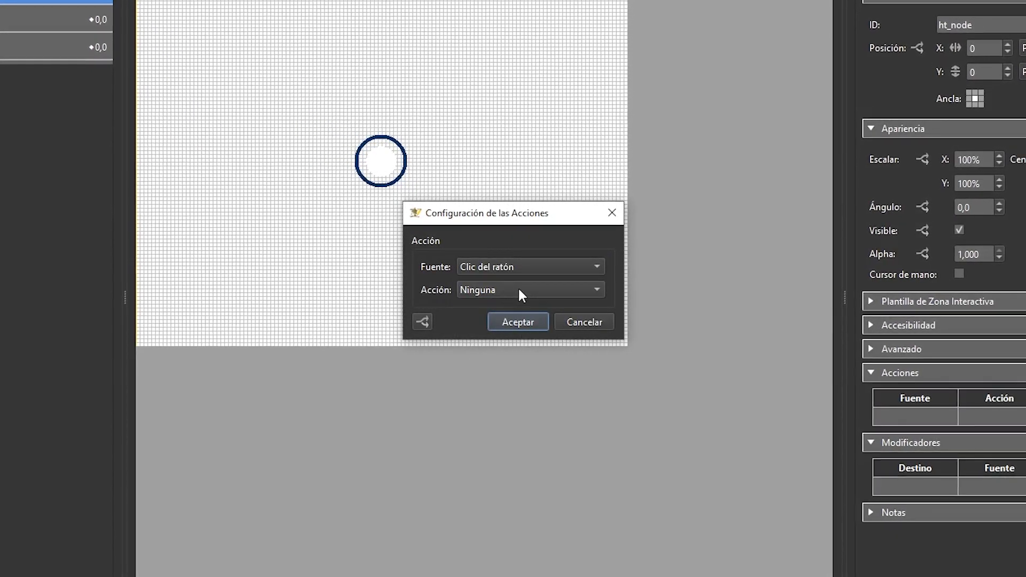
left_click(518, 289)
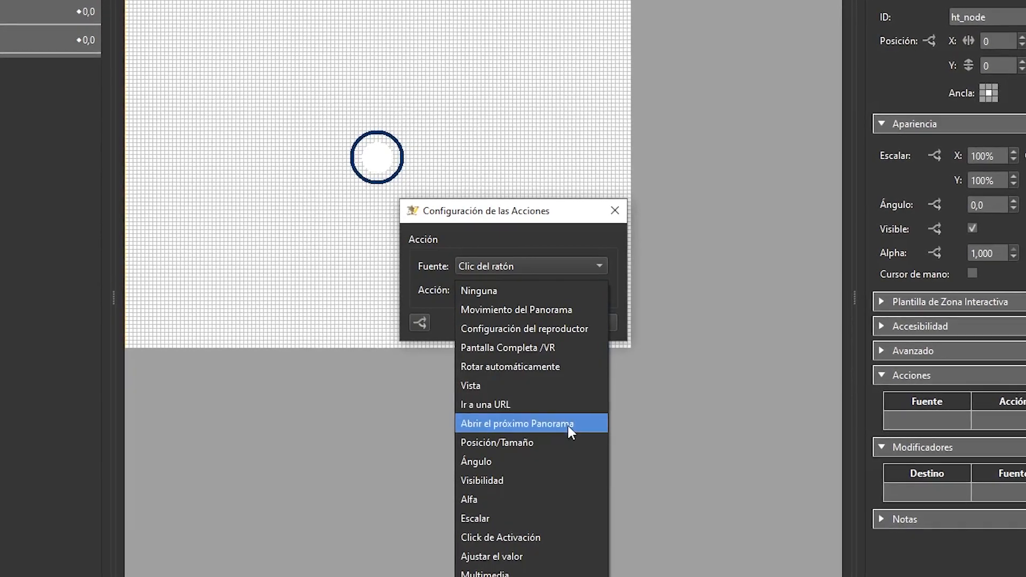
left_click(567, 425)
Set the action's URL to URL de la zona activa with the view Vista Inicial, and accept the action
left_click(643, 314)
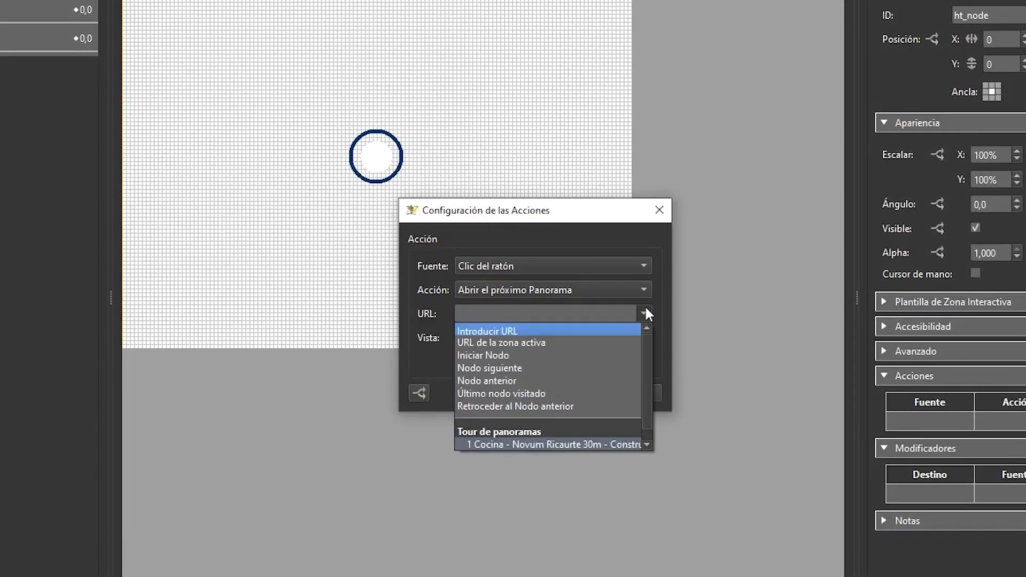
left_click(541, 342)
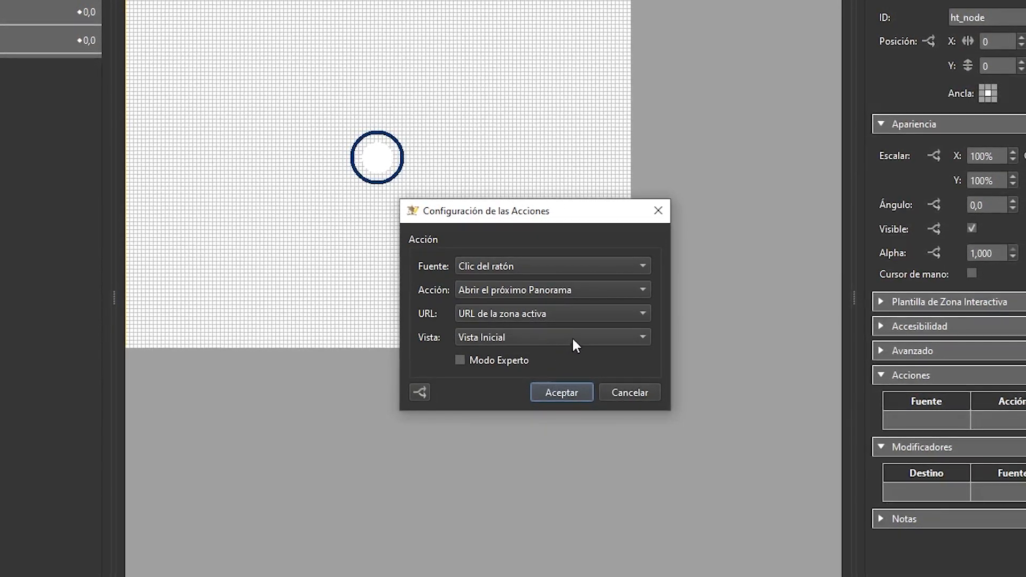
left_click(583, 338)
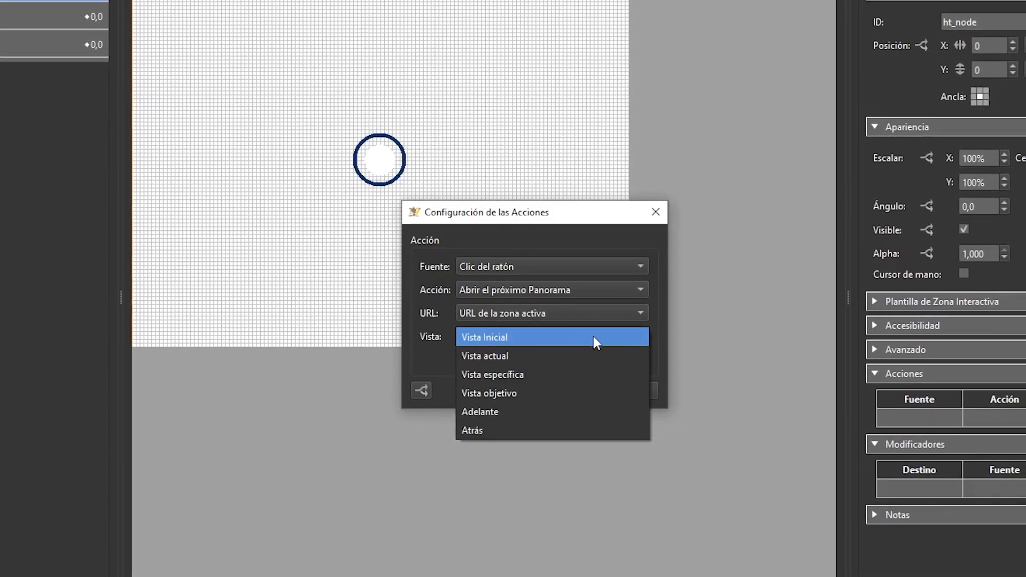
left_click(596, 316)
left_click(596, 314)
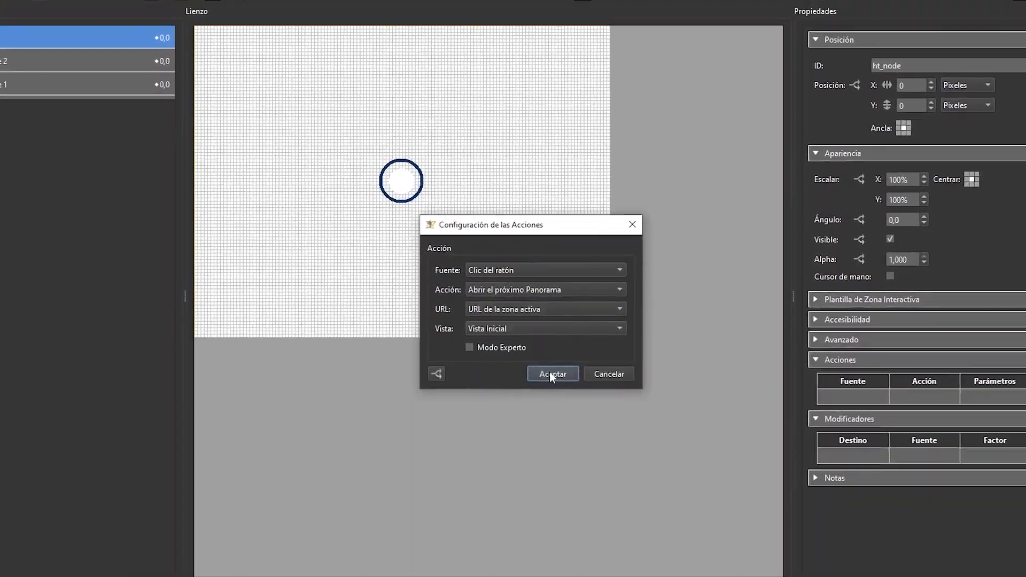
left_click(556, 385)
Save the skin and test the hotspot beside the window in the browser by following it to the other panorama
left_click(15, 18)
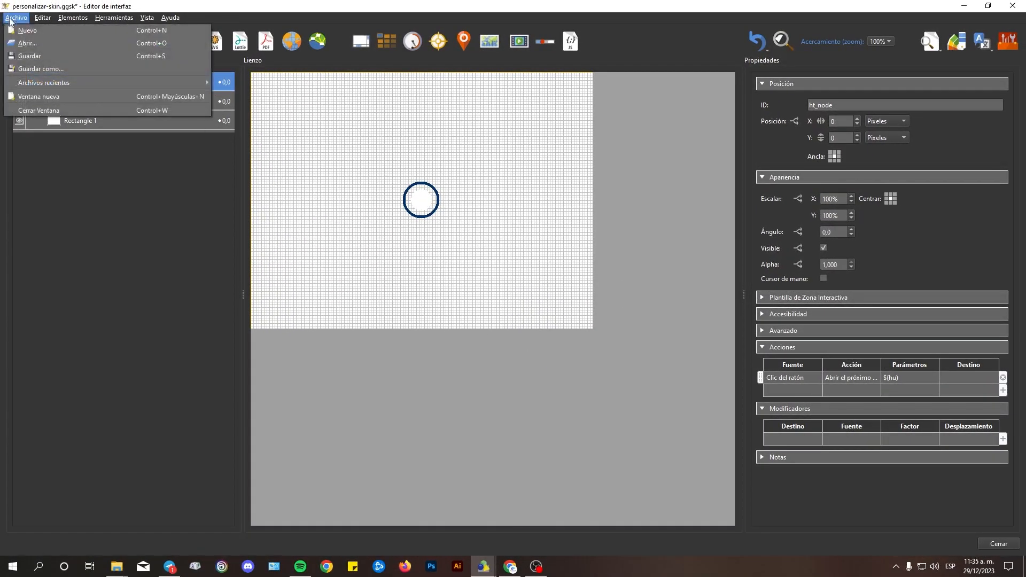
left_click(31, 56)
left_click(510, 566)
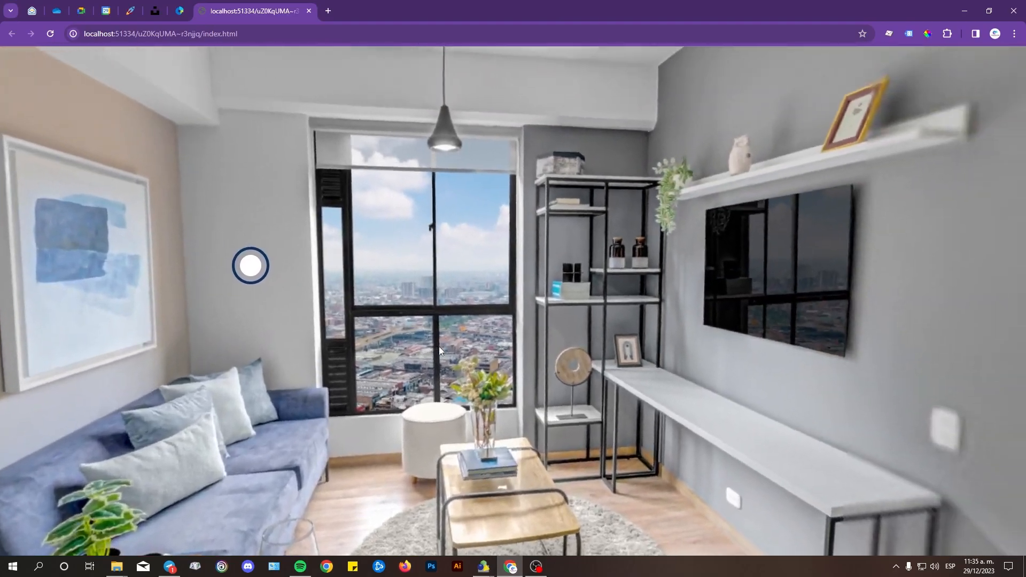
left_click_drag(438, 346, 691, 321)
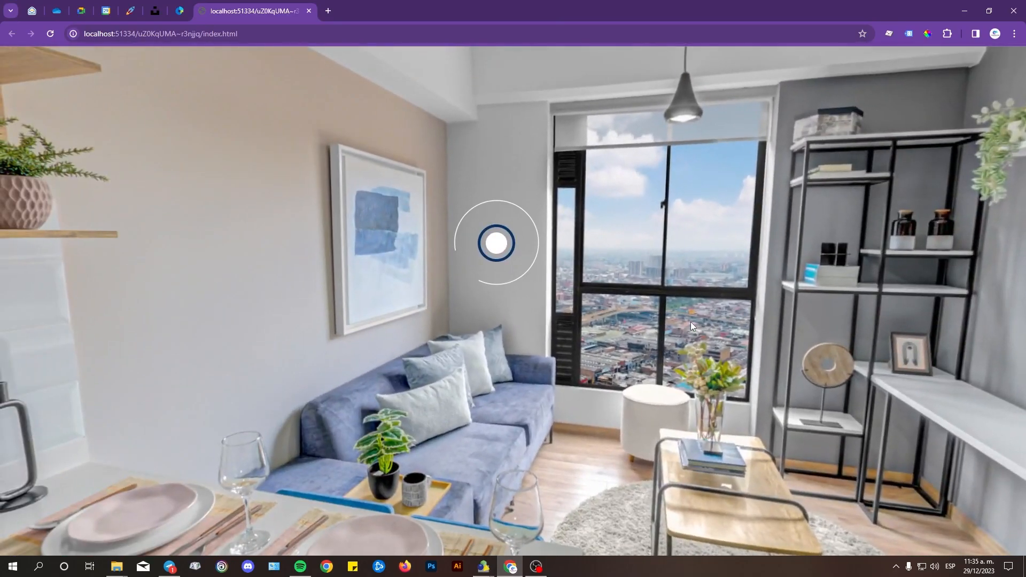
left_click(498, 241)
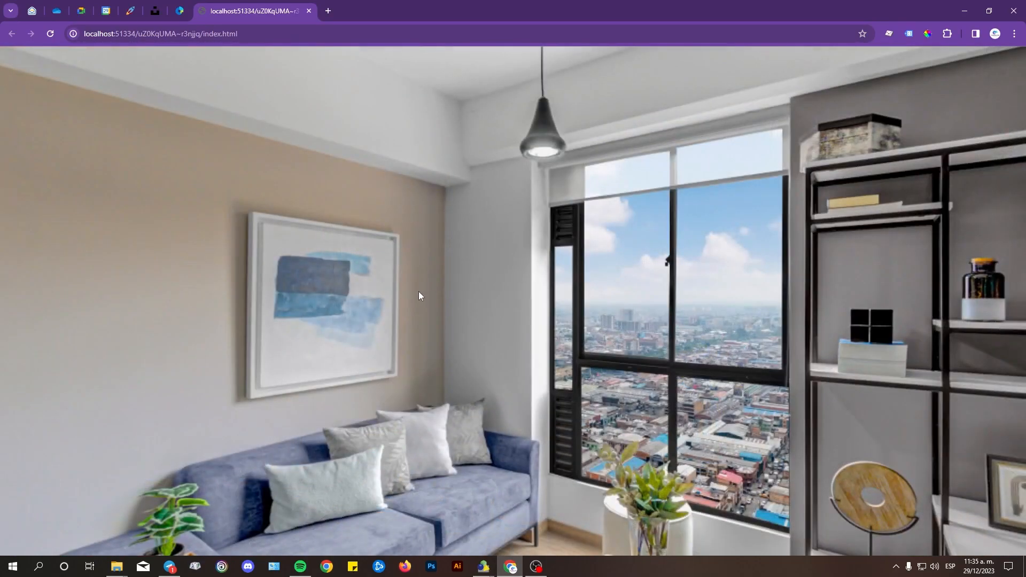
Look around to the hotspot over the kitchen counter and follow it back to the Cocina panorama
left_click_drag(419, 292, 912, 212)
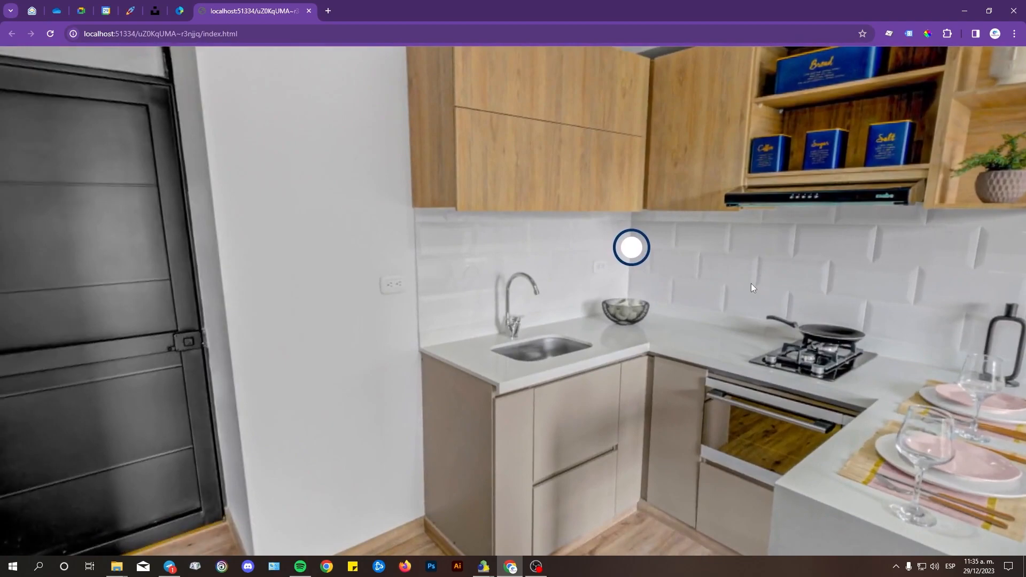
left_click_drag(752, 283, 595, 280)
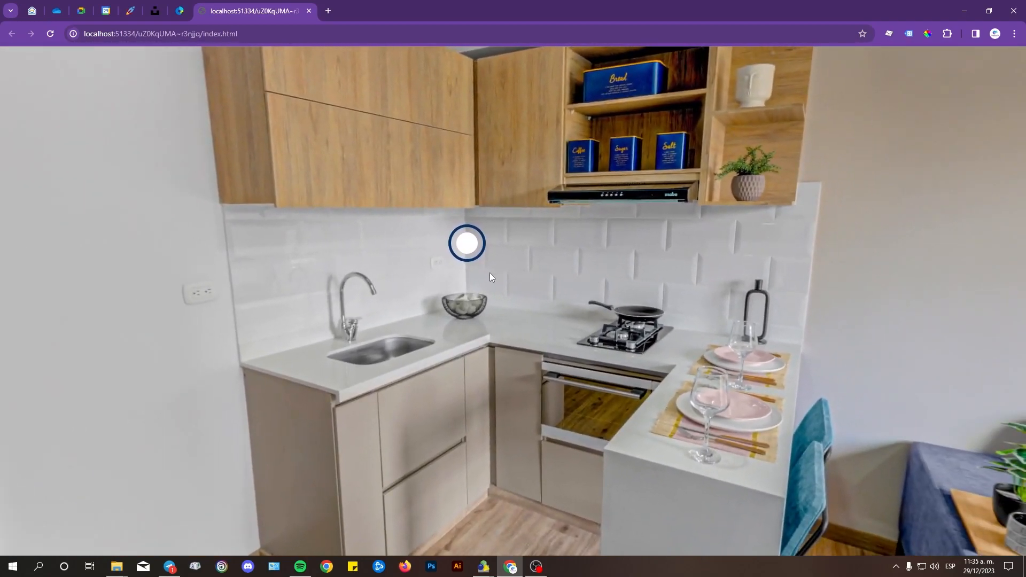
left_click(468, 245)
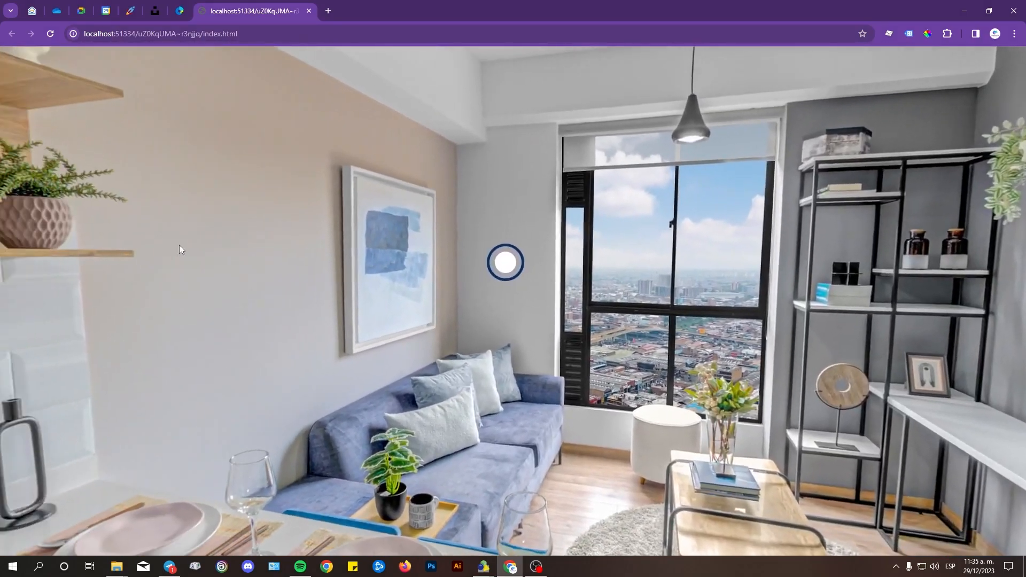